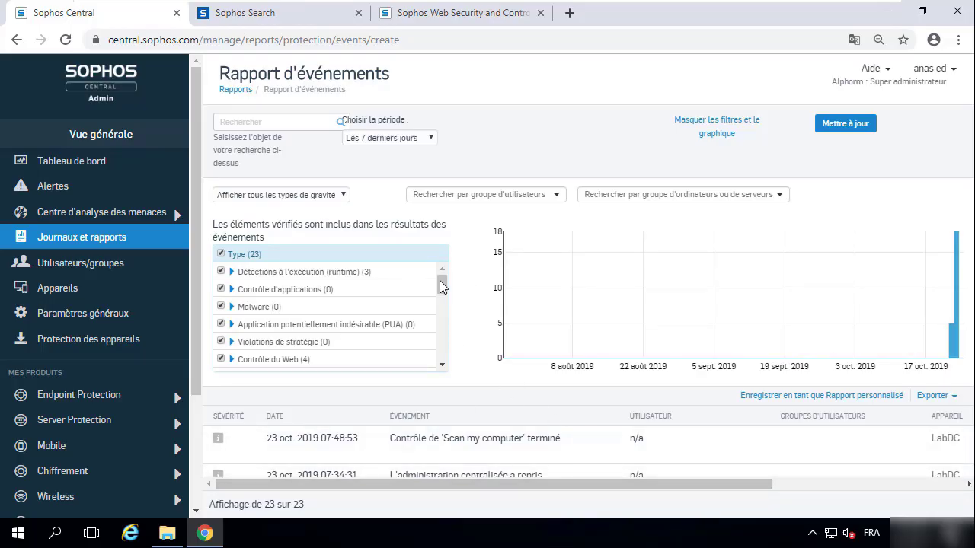
# Step: Examine the event types in the event report's filter list and expand Contrôle du Web to view its subcategories
pyautogui.scroll(-3, 437, 315)
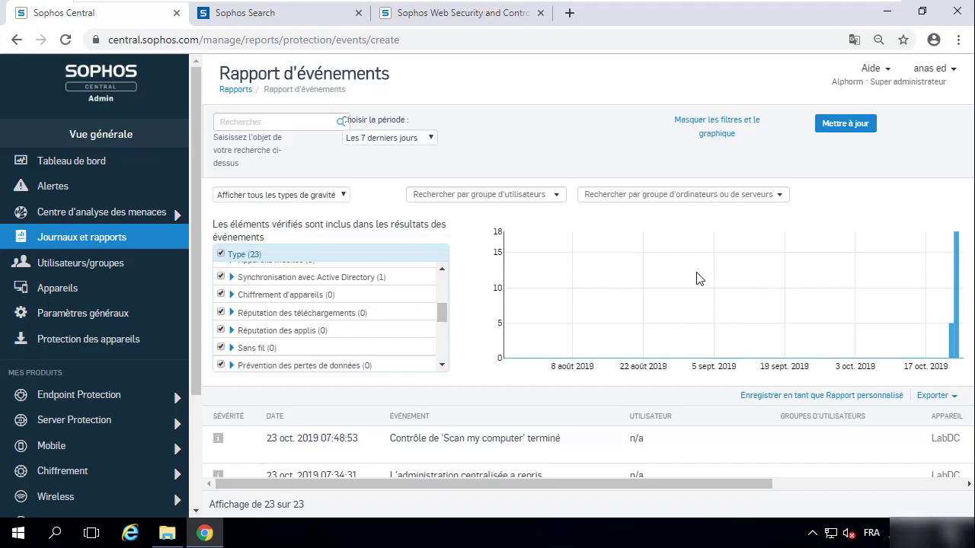
pyautogui.moveTo(439, 315); pyautogui.dragTo(435, 356)
pyautogui.scroll(2, 435, 302)
pyautogui.scroll(3, 436, 297)
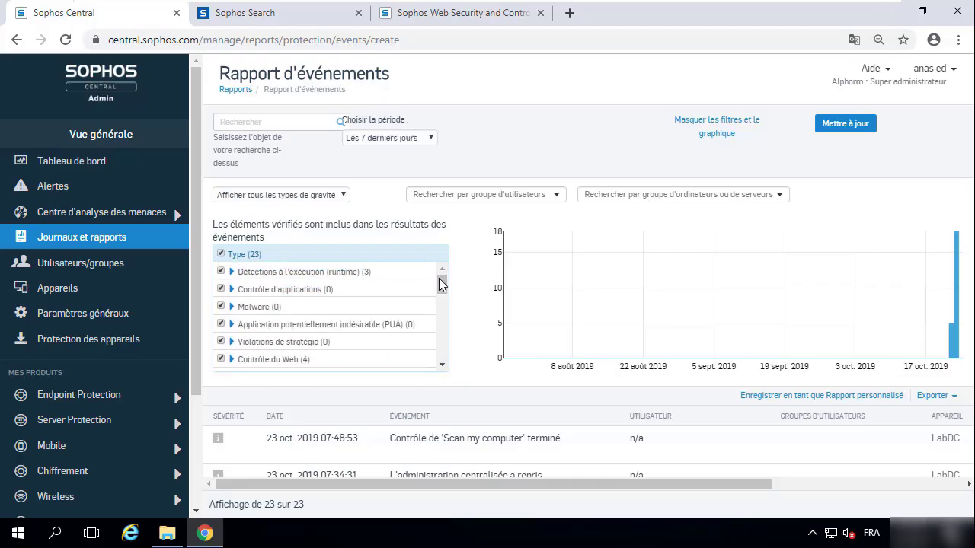
pyautogui.scroll(-3, 440, 290)
pyautogui.scroll(2, 440, 288)
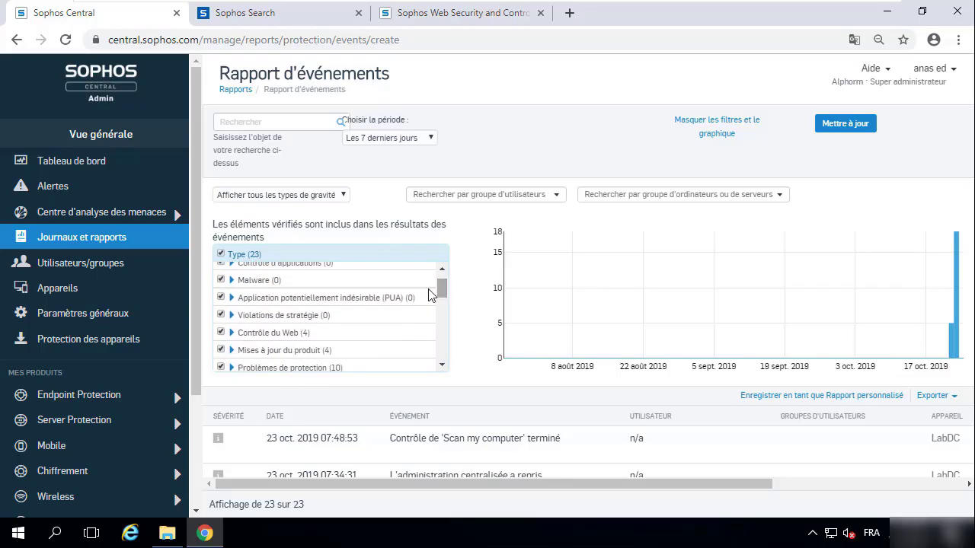
pyautogui.click(232, 334)
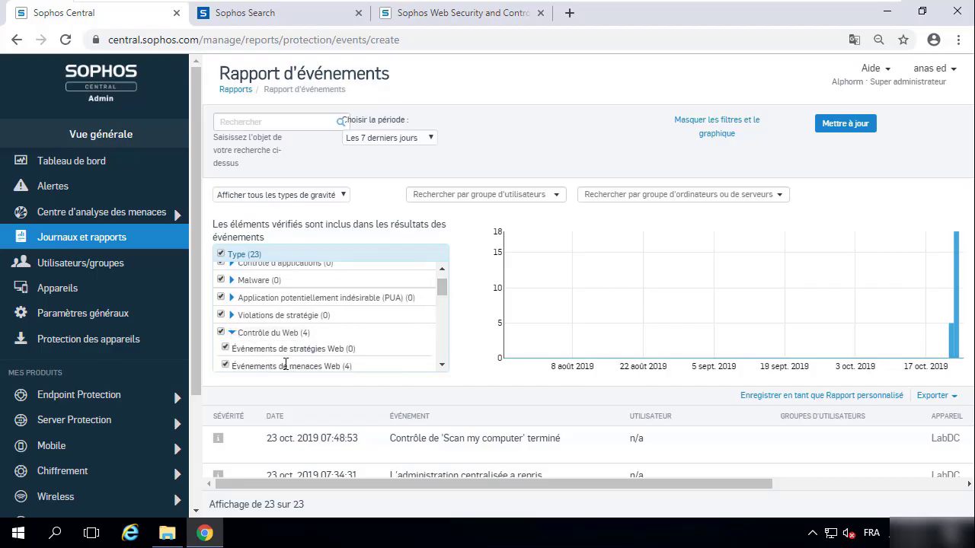
pyautogui.moveTo(440, 290); pyautogui.dragTo(440, 298)
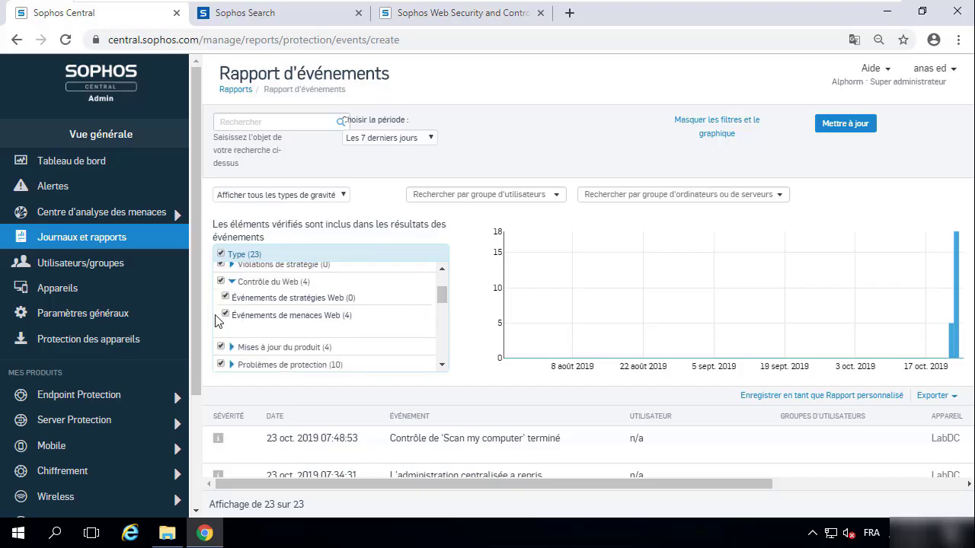
# Step: Look through the remaining event types and the logged events listed in the event report
pyautogui.scroll(-2, 440, 300)
pyautogui.scroll(-5, 573, 444)
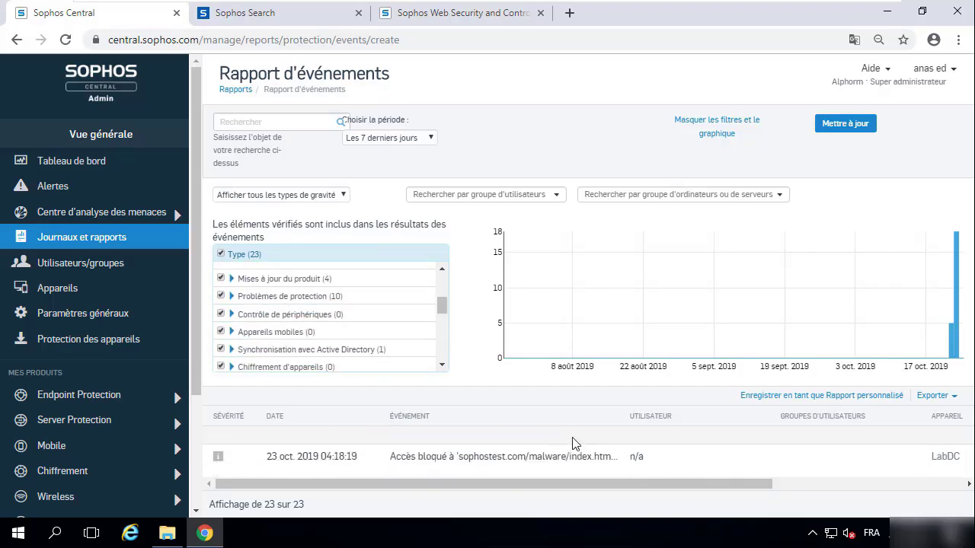
pyautogui.scroll(-1, 573, 444)
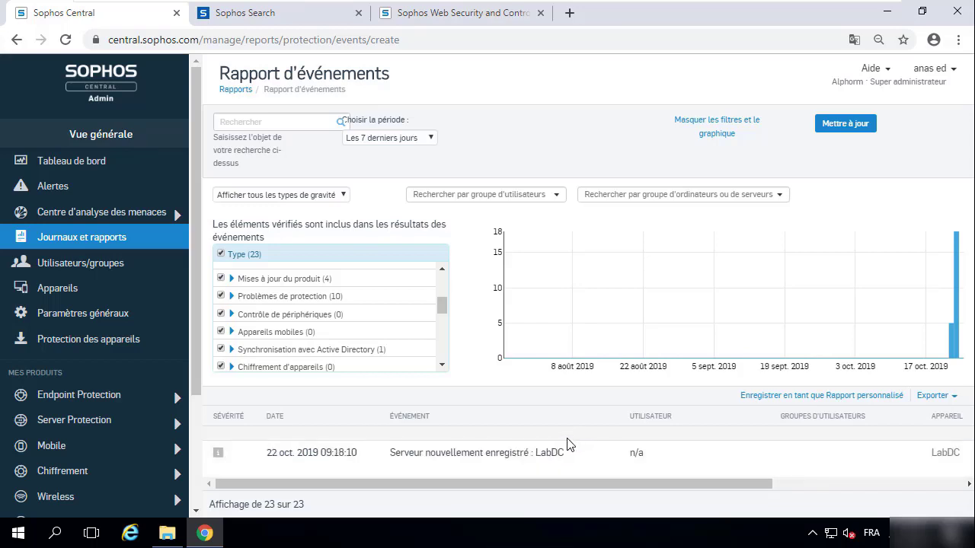
pyautogui.scroll(6, 555, 455)
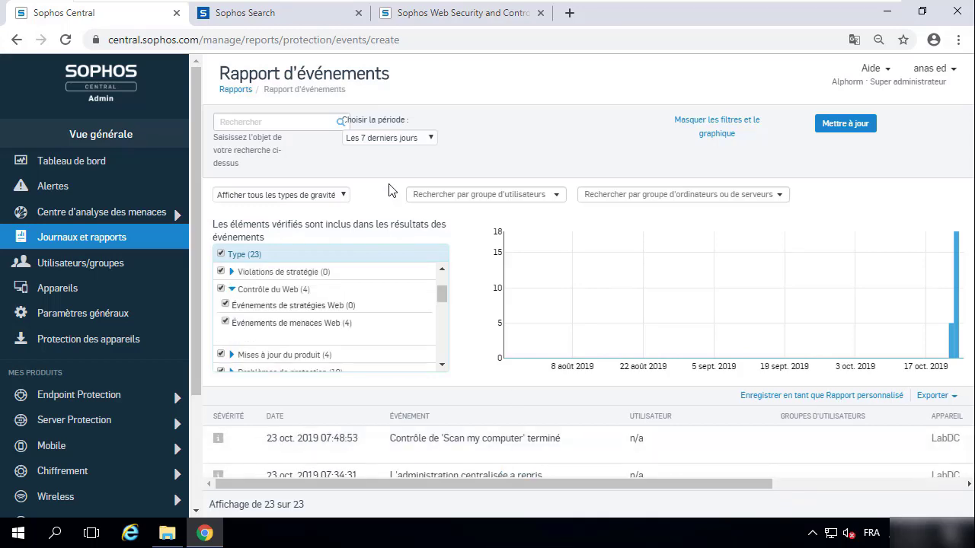
# Step: View the event report's period and severity filter options, keeping the period at Les 7 derniers jours
pyautogui.click(373, 138)
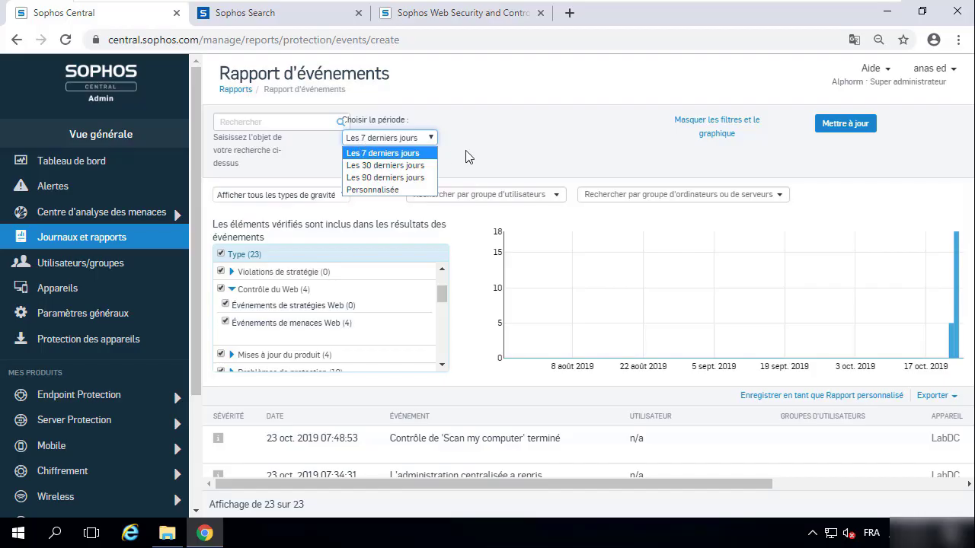
pyautogui.click(364, 151)
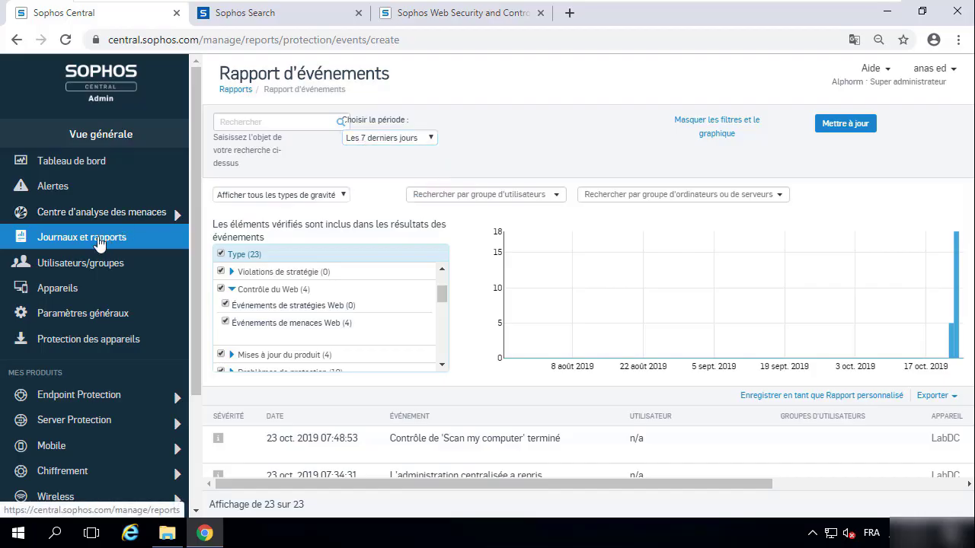
pyautogui.click(344, 197)
pyautogui.click(344, 196)
pyautogui.click(344, 196)
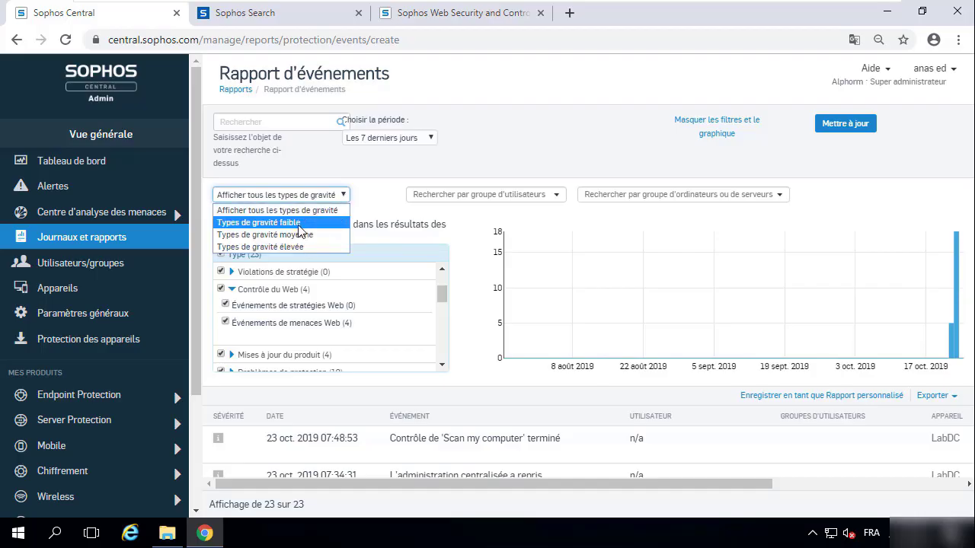
# Step: View the choices offered by the user group filter and the computer or server group filter
pyautogui.click(561, 197)
pyautogui.click(561, 197)
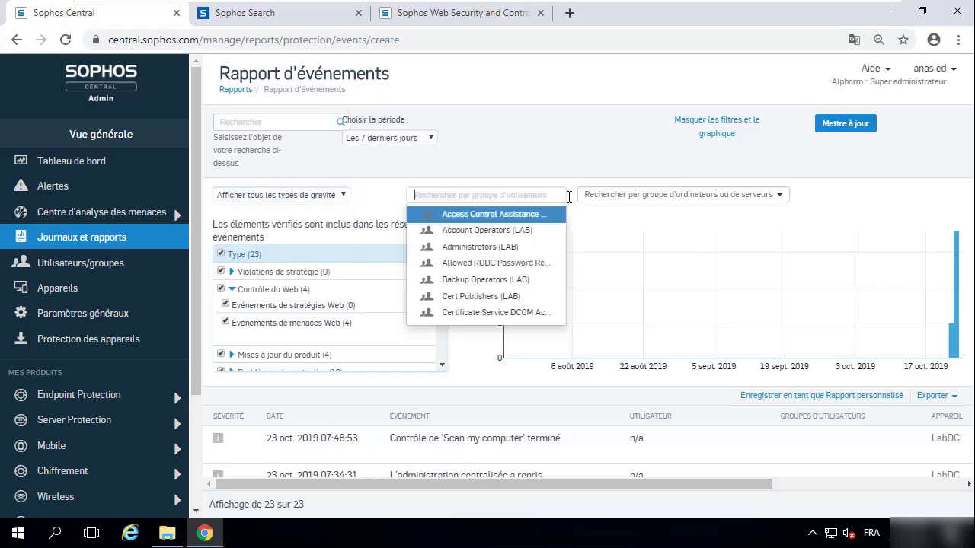
pyautogui.click(735, 197)
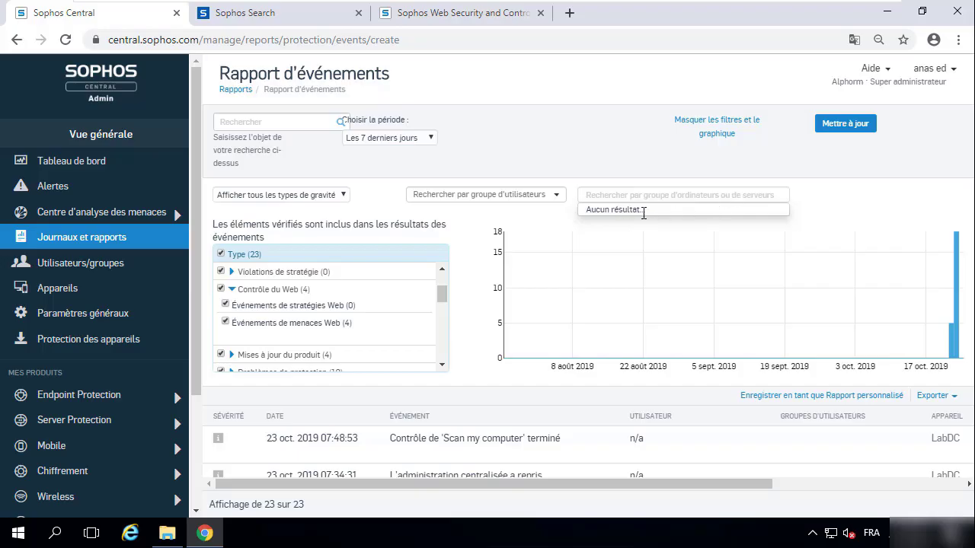
pyautogui.click(597, 192)
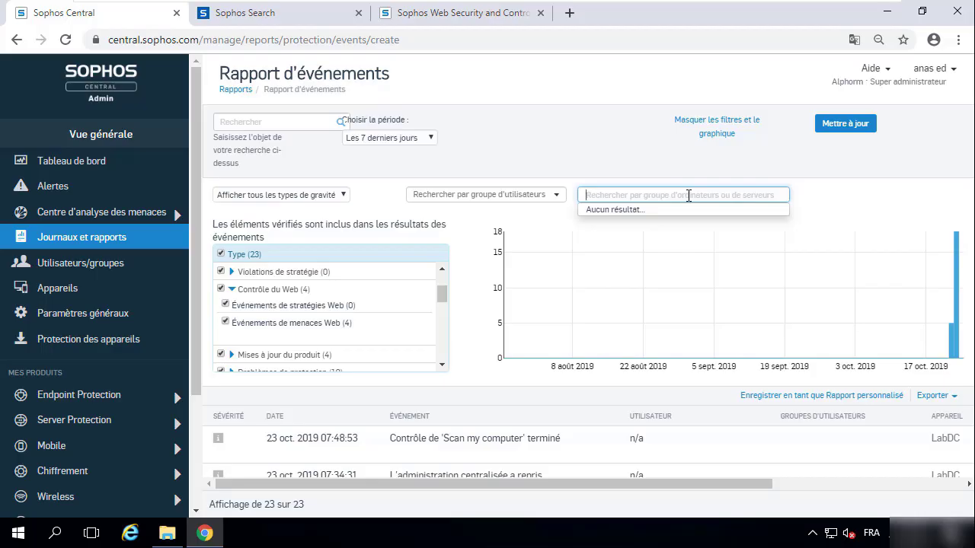
# Step: Open Journaux d'audit from the logs and reports overview and examine its entries, including the description and IP address columns
pyautogui.click(80, 241)
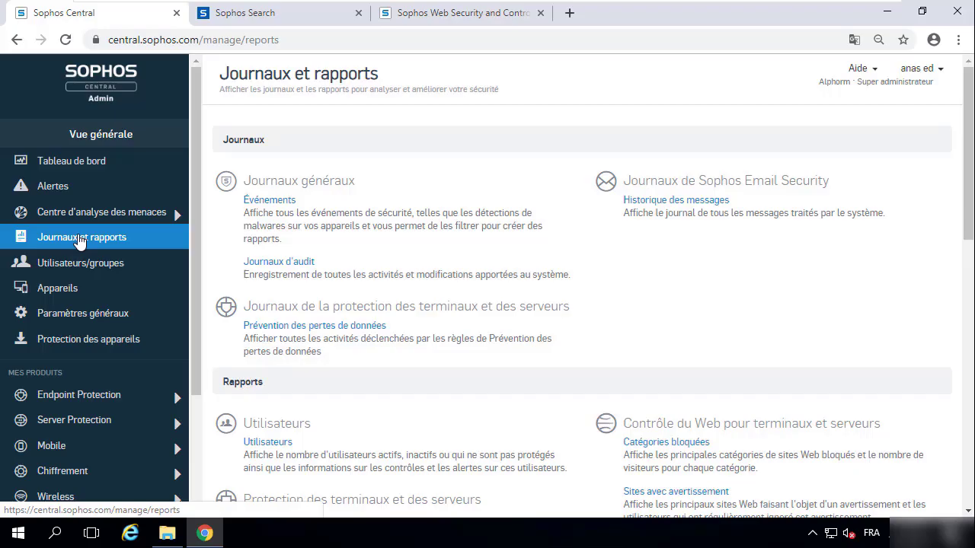
pyautogui.click(268, 264)
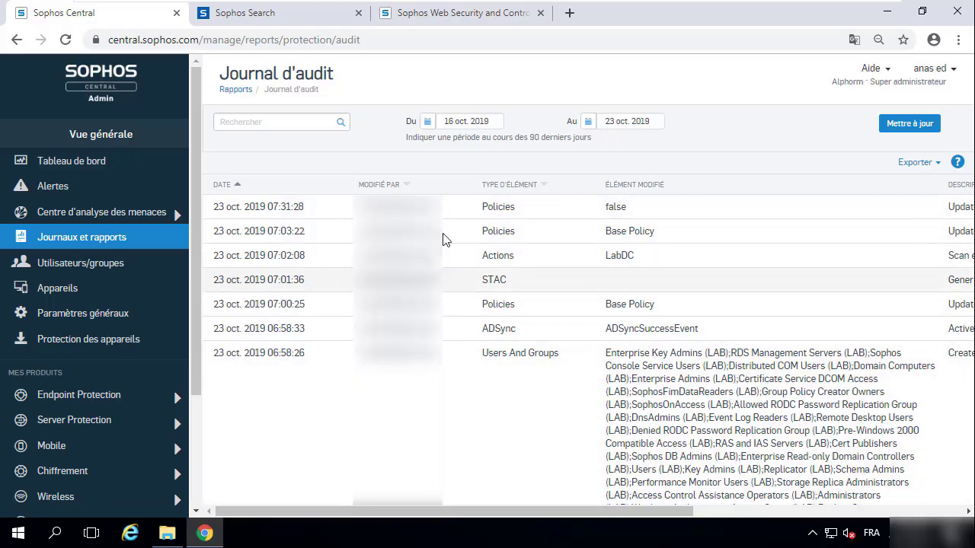
pyautogui.scroll(-2, 608, 226)
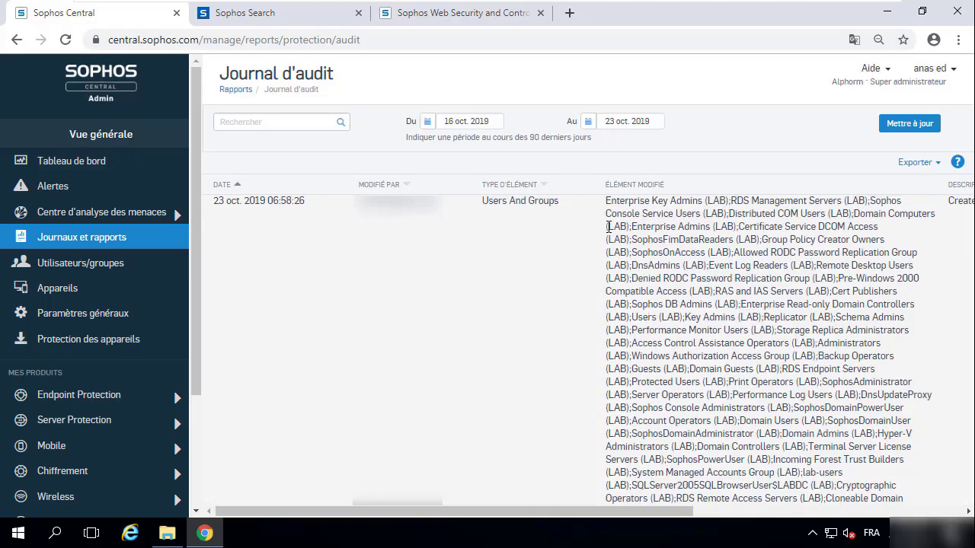
pyautogui.scroll(-5, 609, 226)
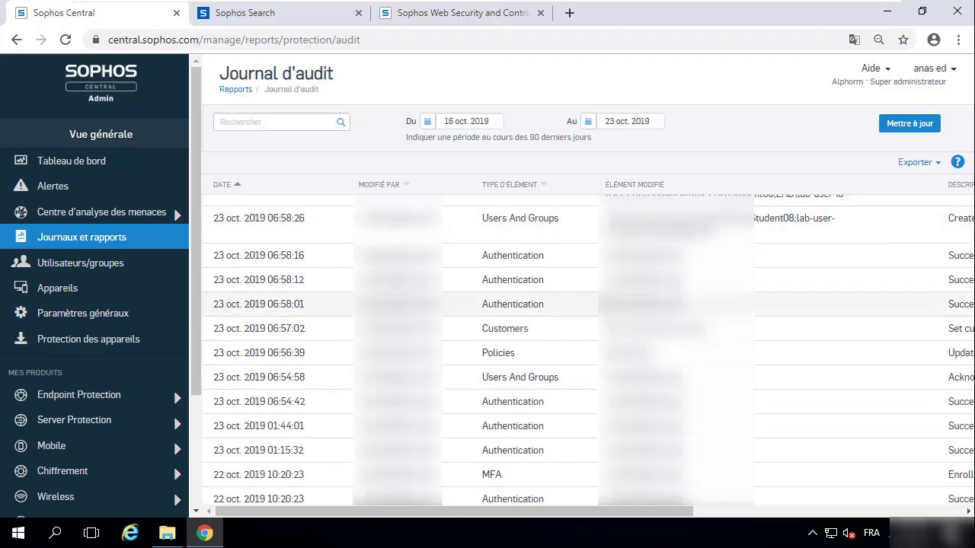
pyautogui.scroll(-3, 515, 239)
pyautogui.scroll(-1, 572, 302)
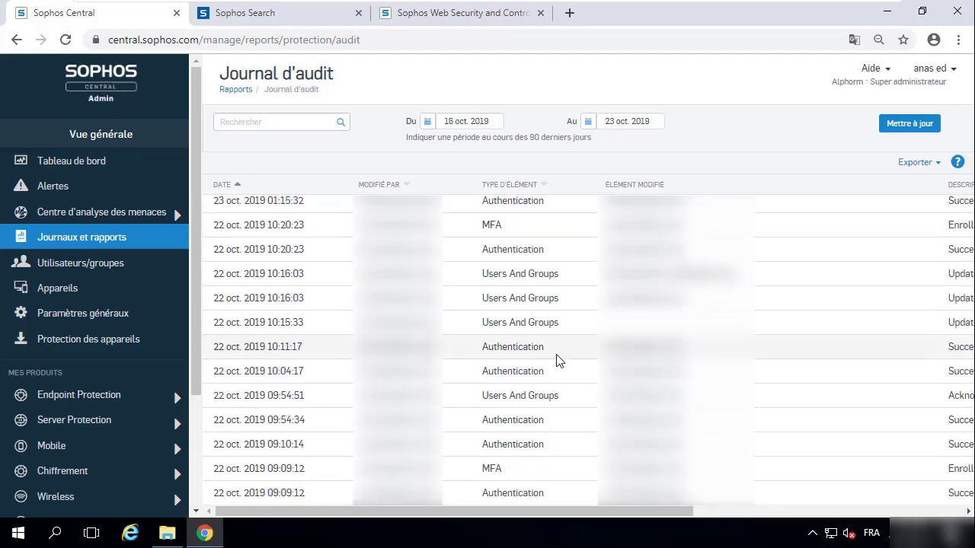
pyautogui.scroll(5, 556, 368)
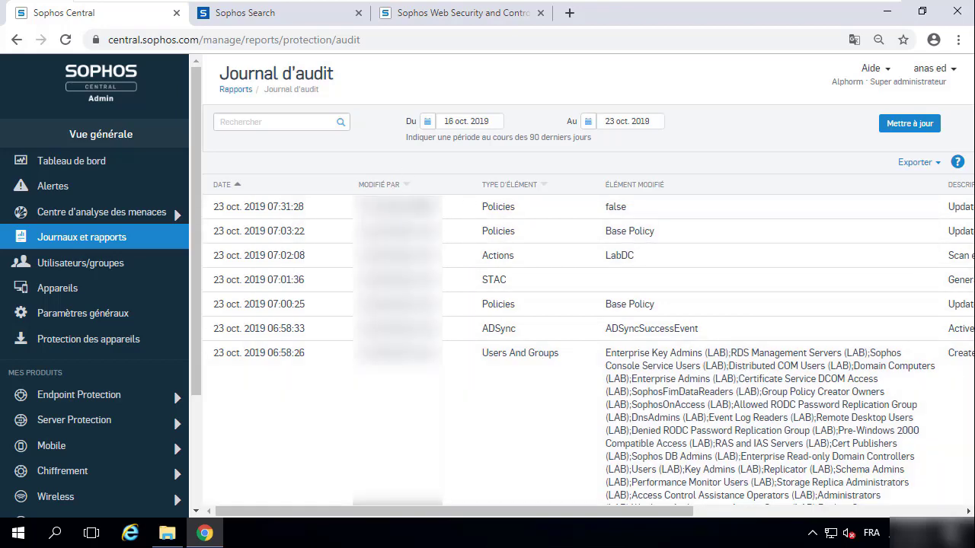
pyautogui.moveTo(570, 512); pyautogui.dragTo(877, 500)
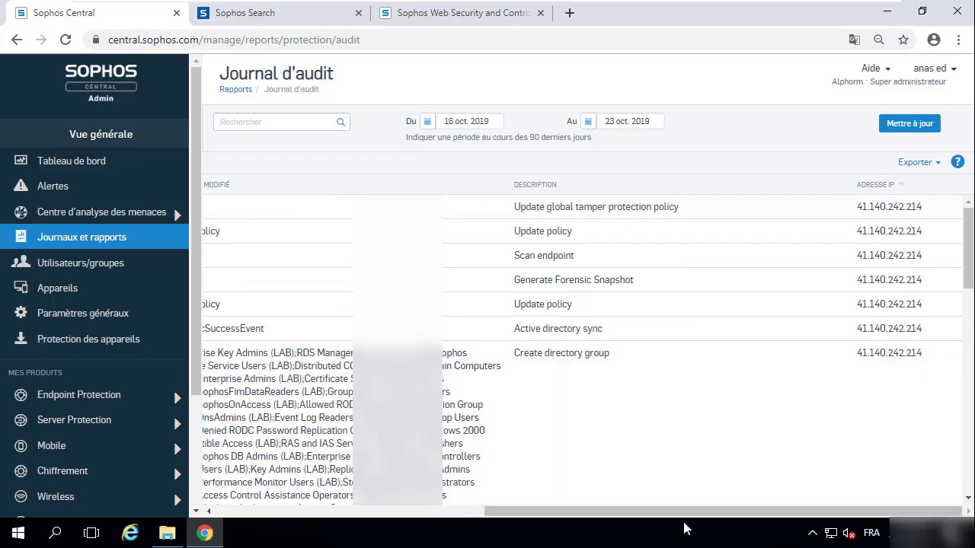
pyautogui.moveTo(674, 513); pyautogui.dragTo(391, 509)
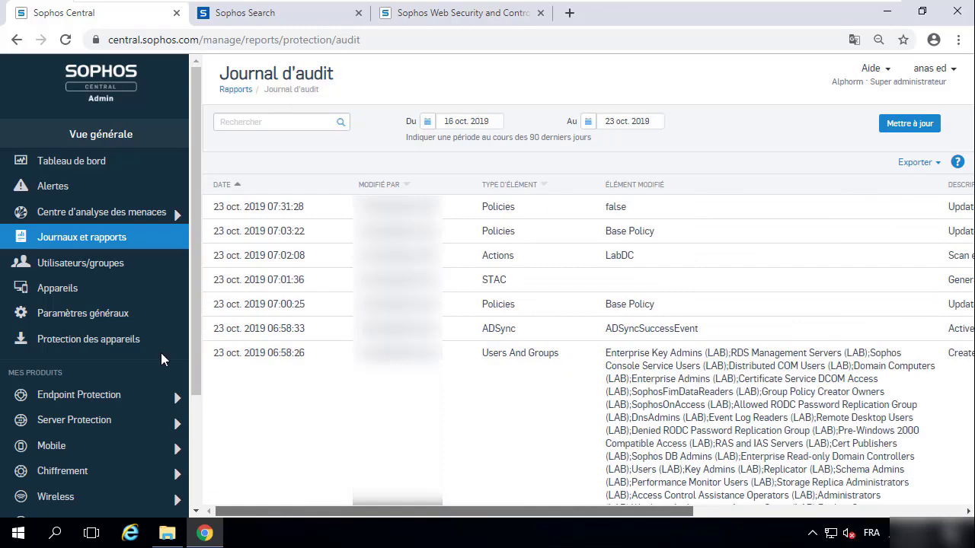
# Step: Open the Prévention des pertes de données event log from the logs and reports overview
pyautogui.click(110, 239)
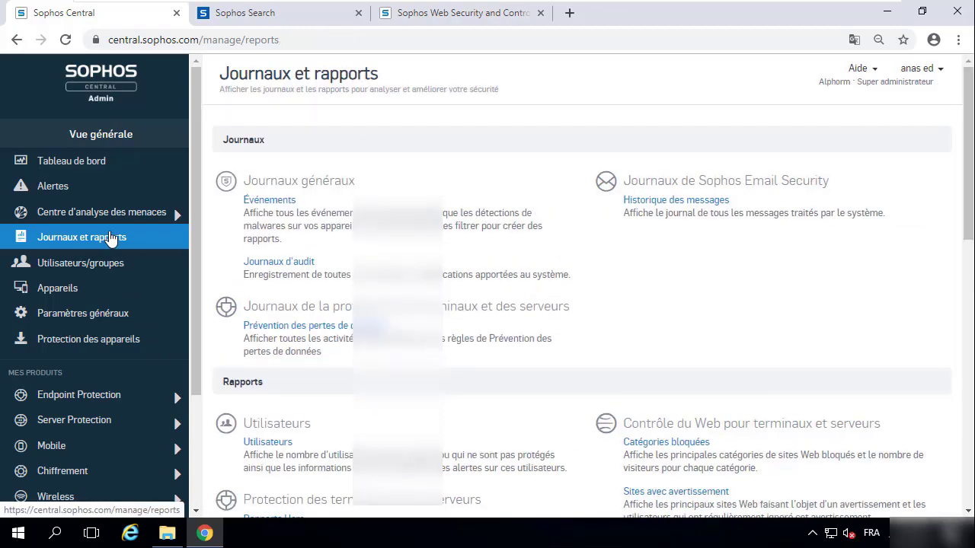
pyautogui.click(266, 327)
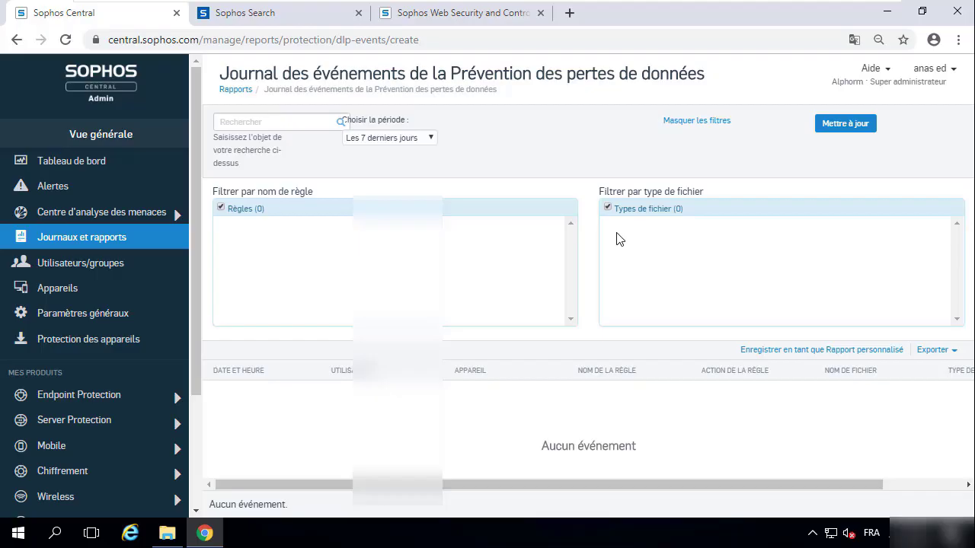
# Step: Go to Server Protection and open its general settings page to view the available options
pyautogui.moveTo(194, 238)
pyautogui.mouseDown()
pyautogui.moveTo(195, 250)
pyautogui.moveTo(198, 236)
pyautogui.mouseUp()
pyautogui.click(84, 426)
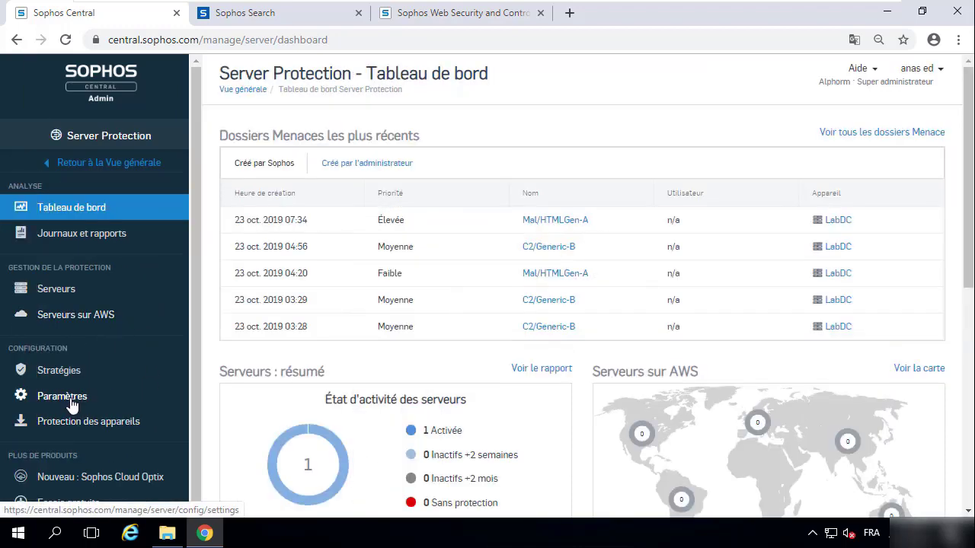
pyautogui.click(26, 399)
pyautogui.scroll(-1, 197, 96)
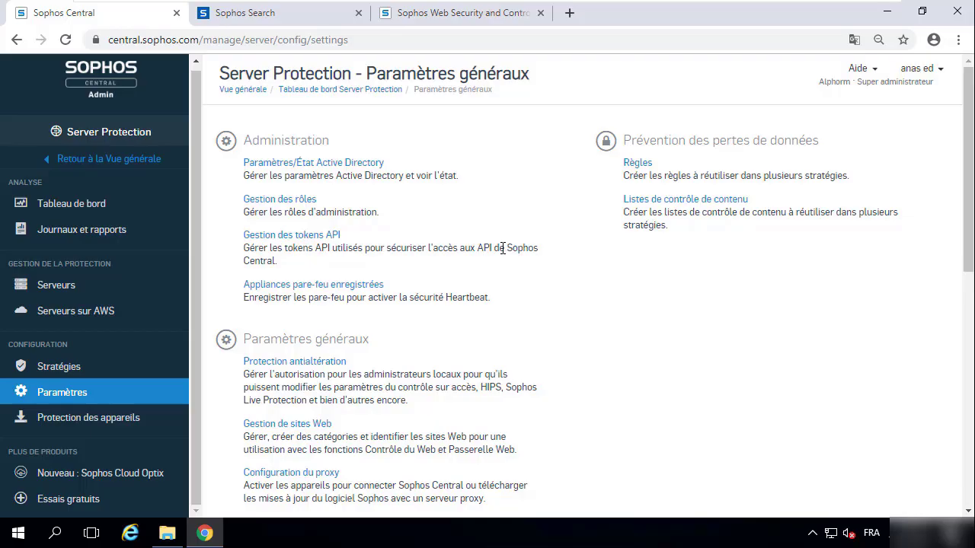
pyautogui.scroll(-2, 502, 252)
pyautogui.scroll(2, 503, 253)
# Step: Open Paramètres/État Active Directory, return to the Server Protection settings and look through all the setting categories
pyautogui.click(277, 163)
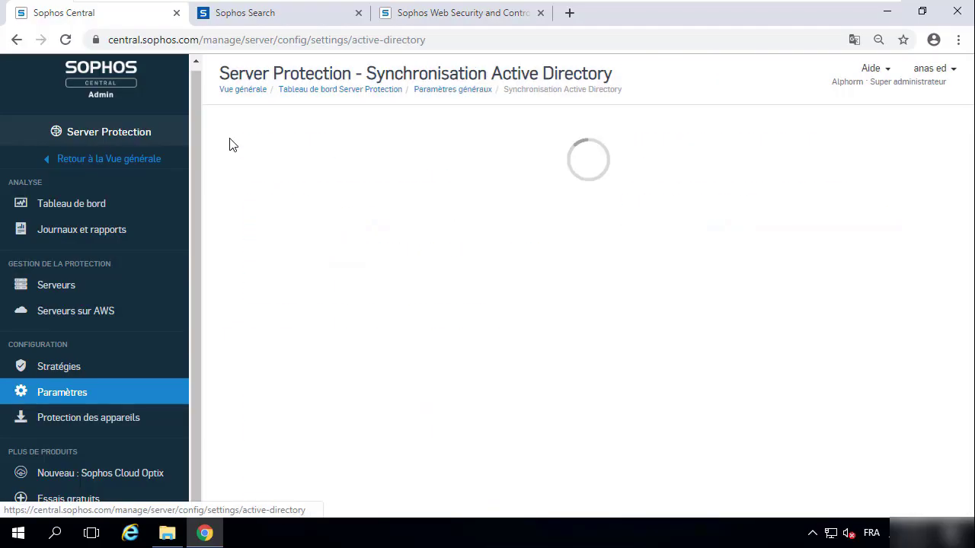
pyautogui.click(46, 391)
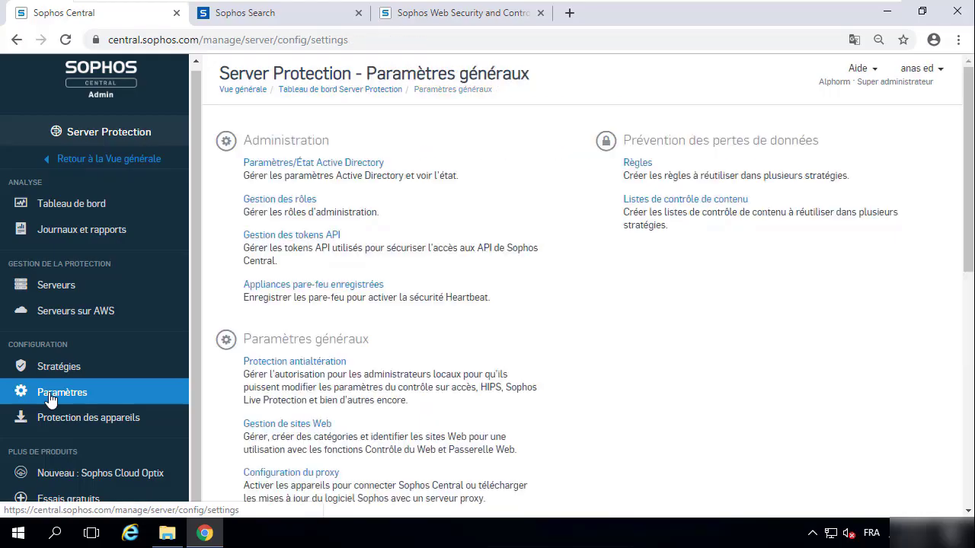
pyautogui.scroll(-6, 584, 246)
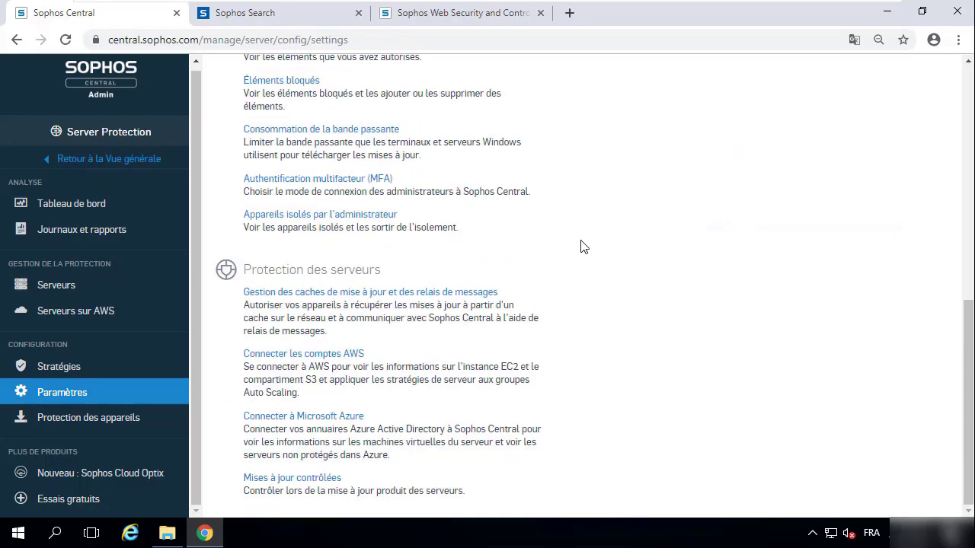
pyautogui.scroll(6, 579, 246)
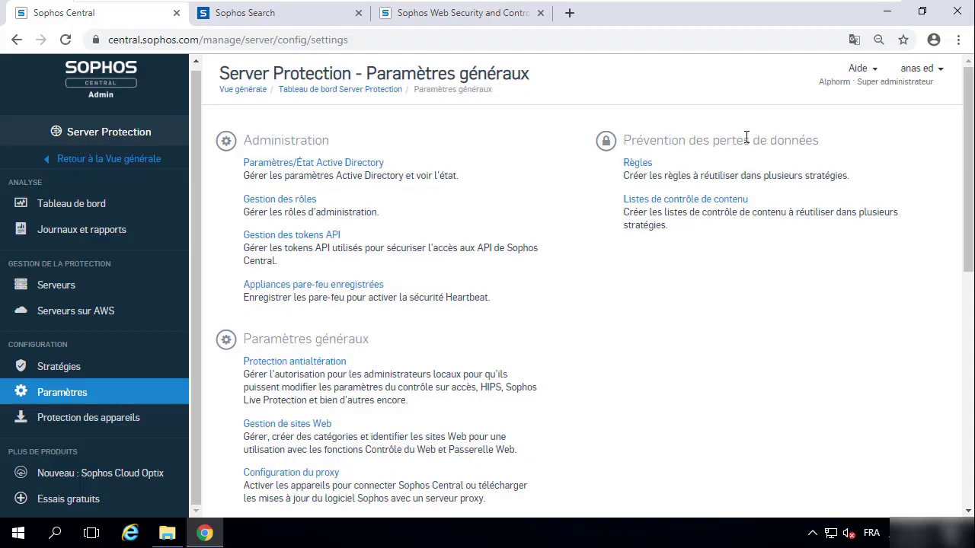
pyautogui.scroll(-6, 406, 351)
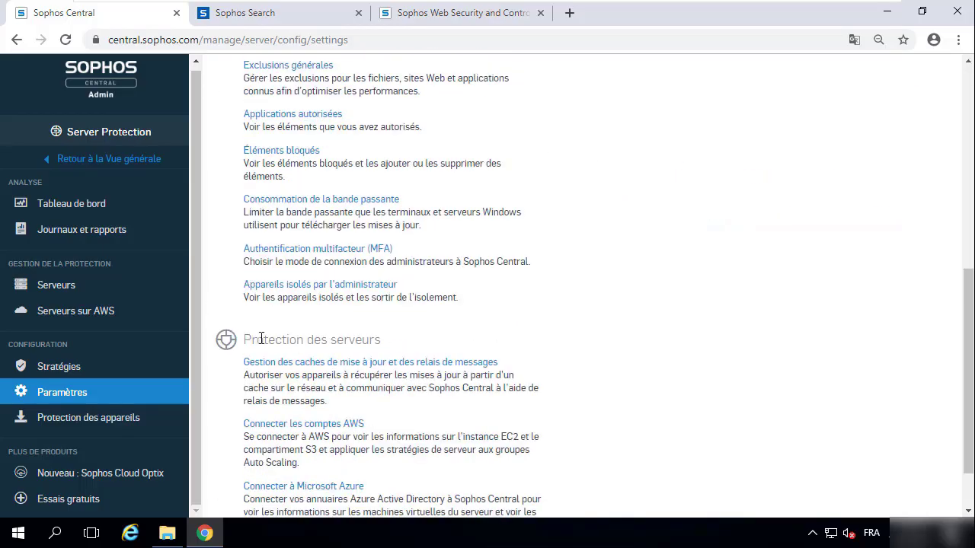
pyautogui.scroll(6, 466, 347)
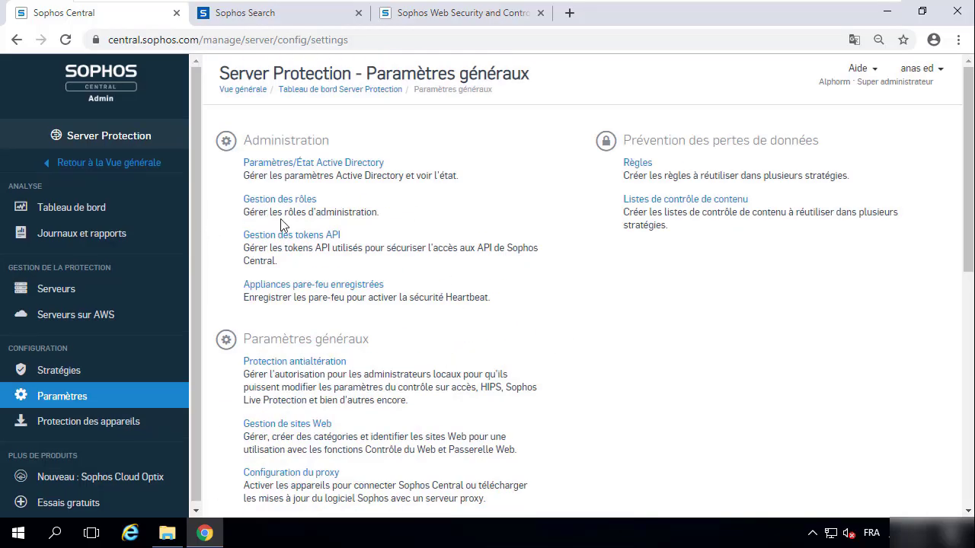
# Step: Check the Active Directory synchronization page, return to the Server Protection settings and open Gestion des rôles
pyautogui.click(320, 163)
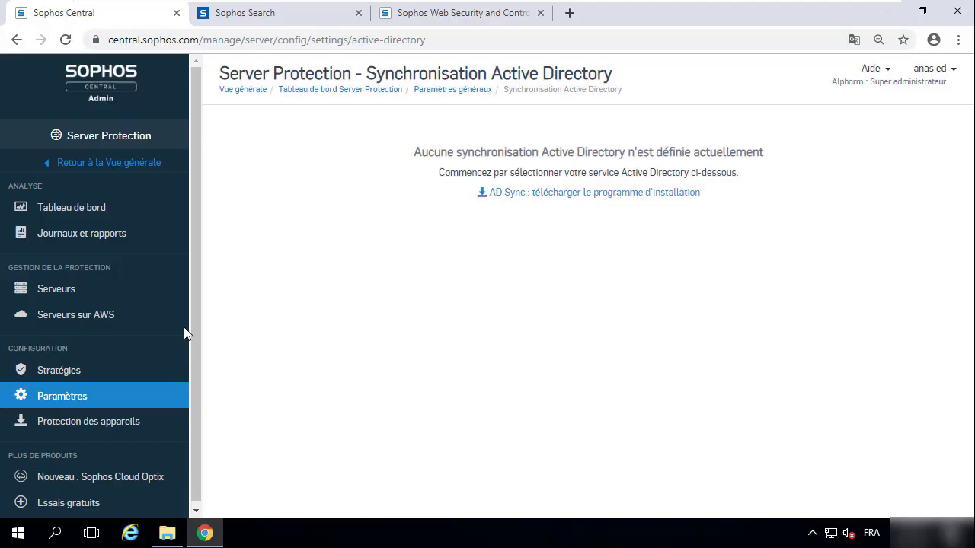
pyautogui.click(69, 397)
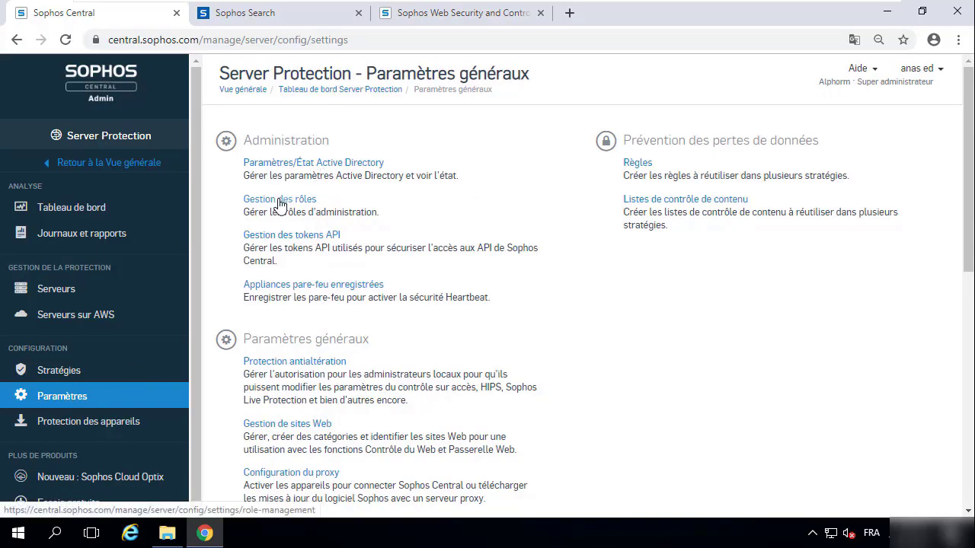
pyautogui.click(280, 204)
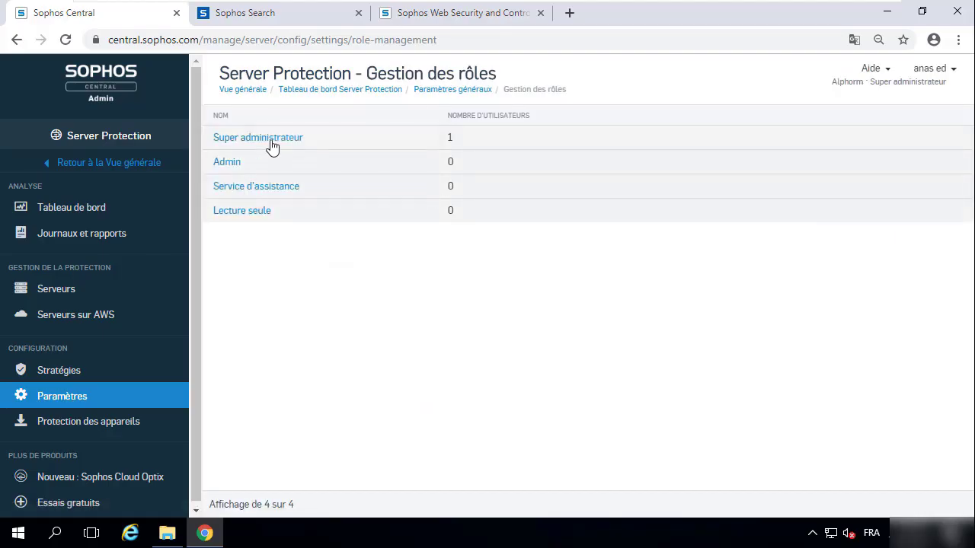
# Step: Return to the Server Protection settings and check the Gestion des tokens API and Appliances pare-feu enregistrées pages
pyautogui.click(64, 402)
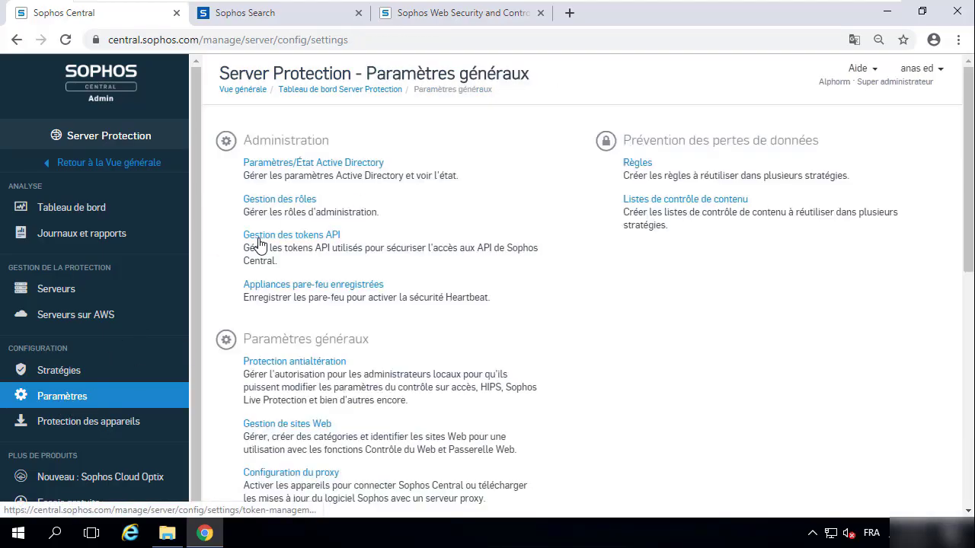
pyautogui.click(260, 240)
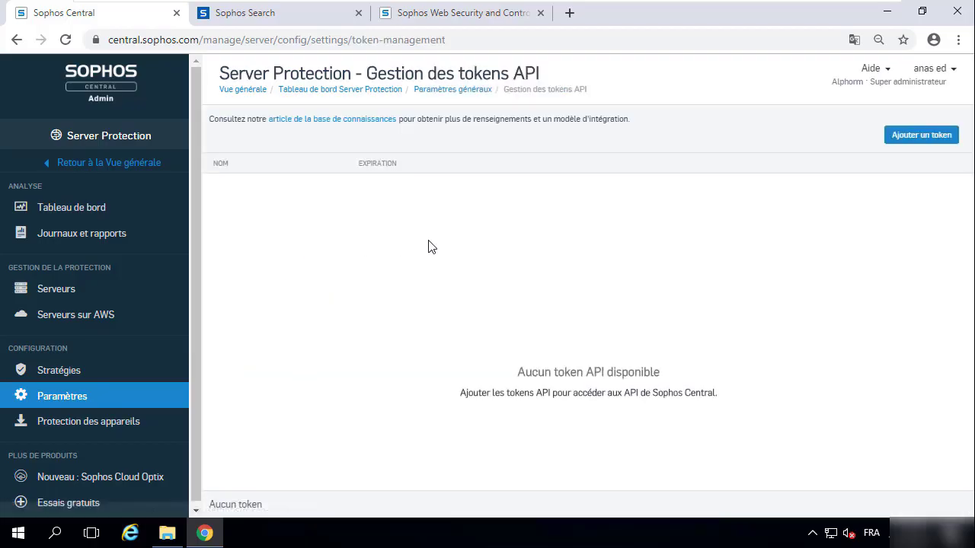
pyautogui.click(78, 401)
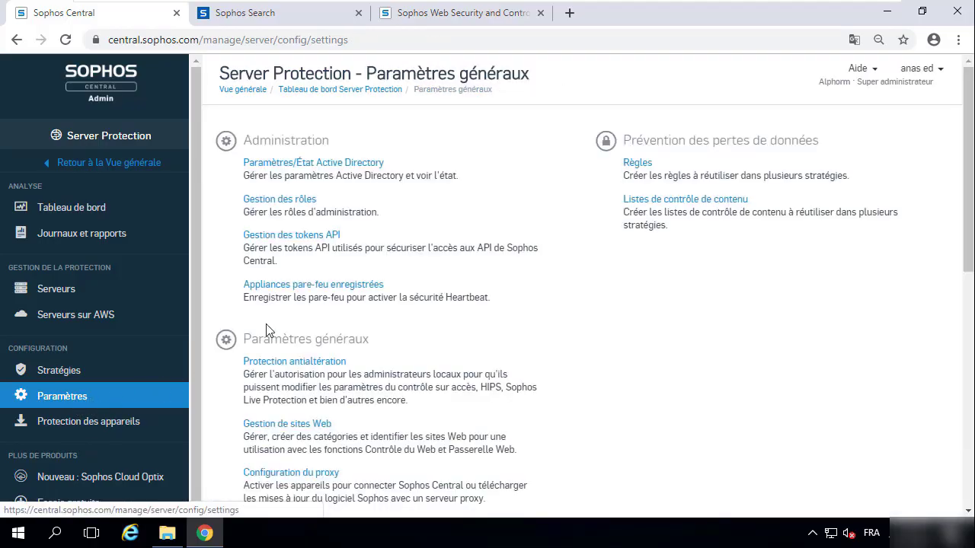
pyautogui.click(278, 287)
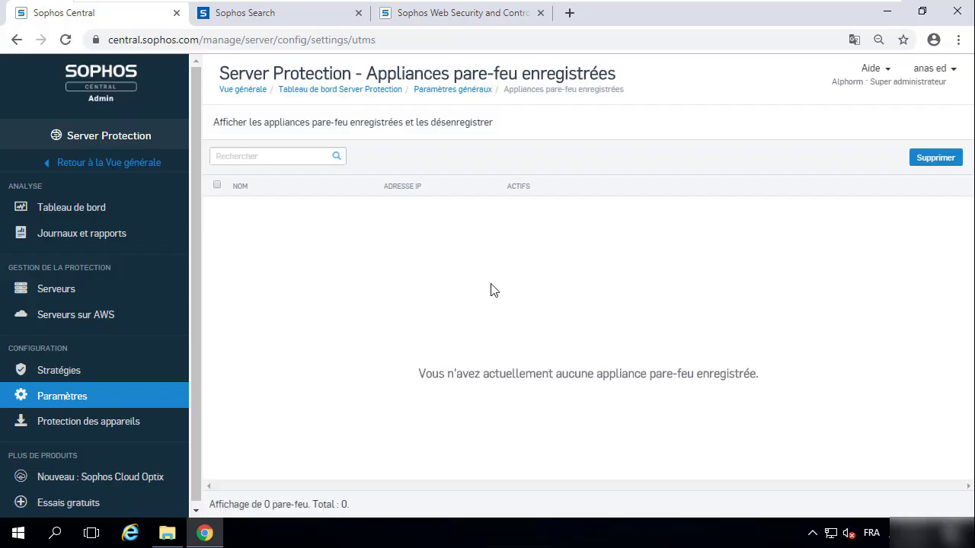
pyautogui.click(95, 398)
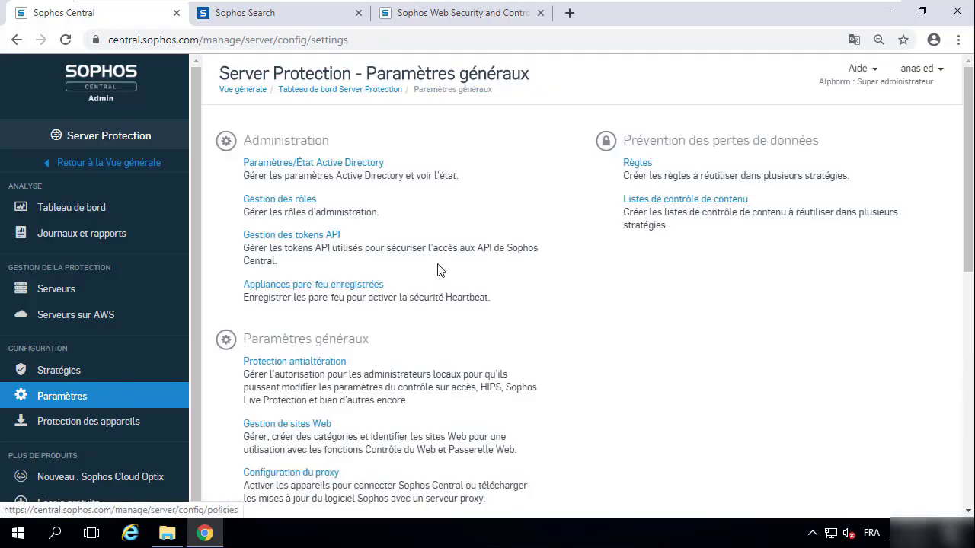
# Step: Enable Protection antialtération in the Server Protection general settings and save the change
pyautogui.click(337, 368)
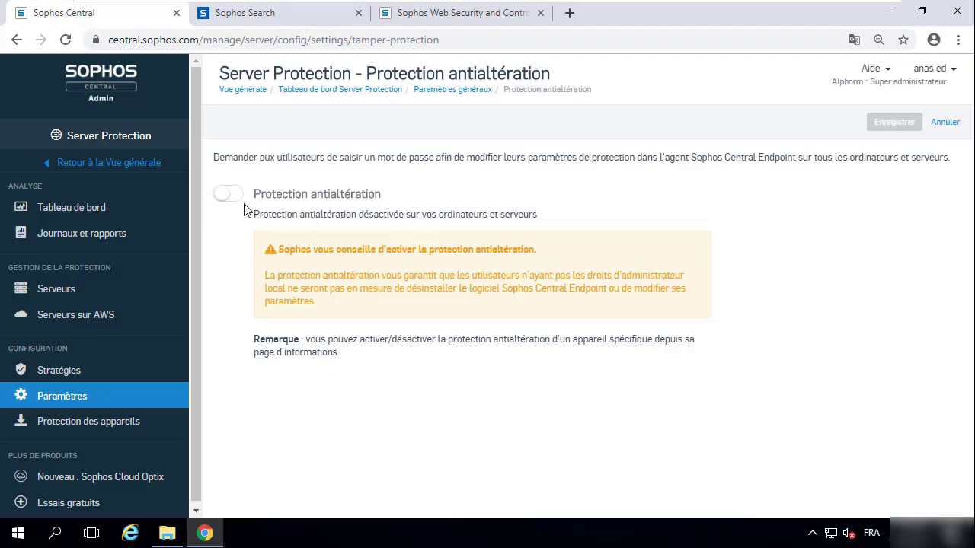
pyautogui.click(222, 195)
pyautogui.click(890, 128)
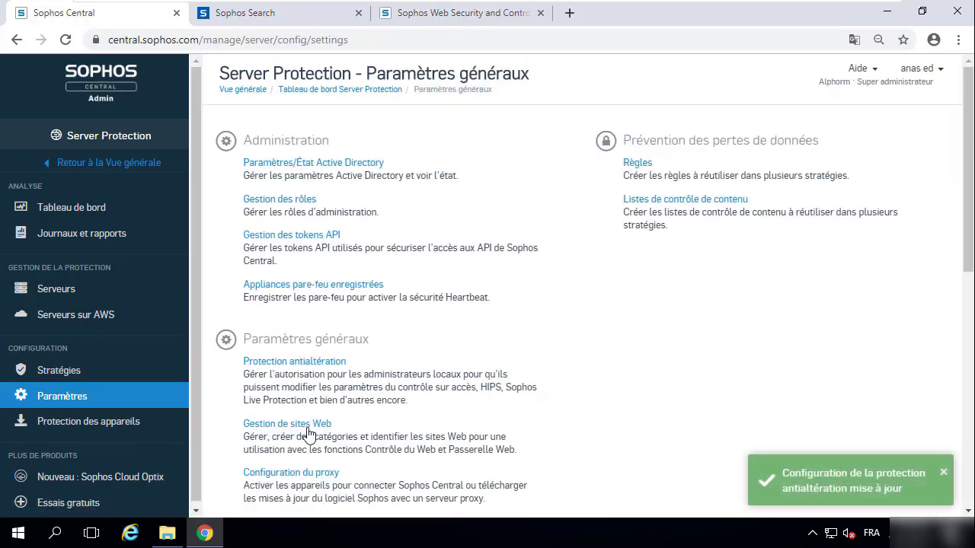
# Step: Open Gestion de sites Web, view the form for adding a website customization, cancel it and return to the settings
pyautogui.click(256, 431)
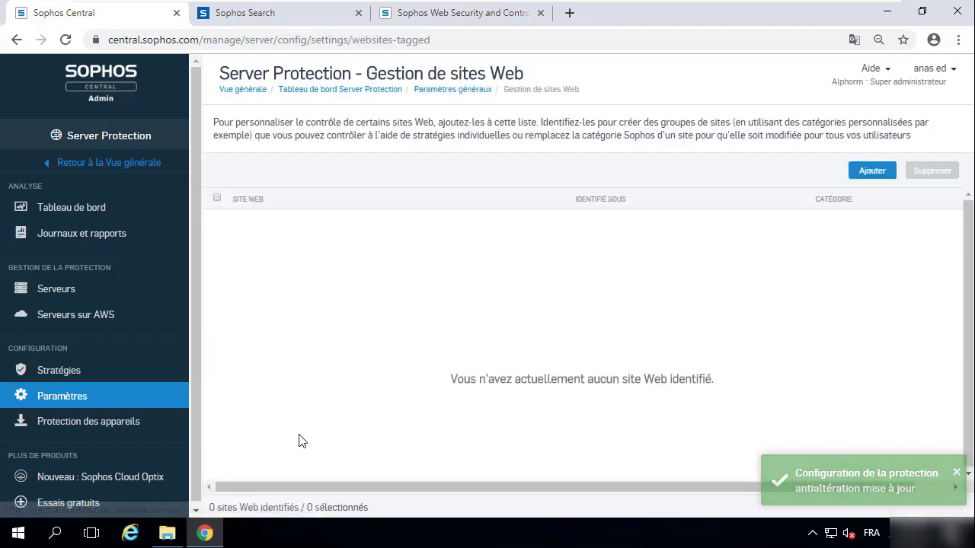
pyautogui.click(884, 175)
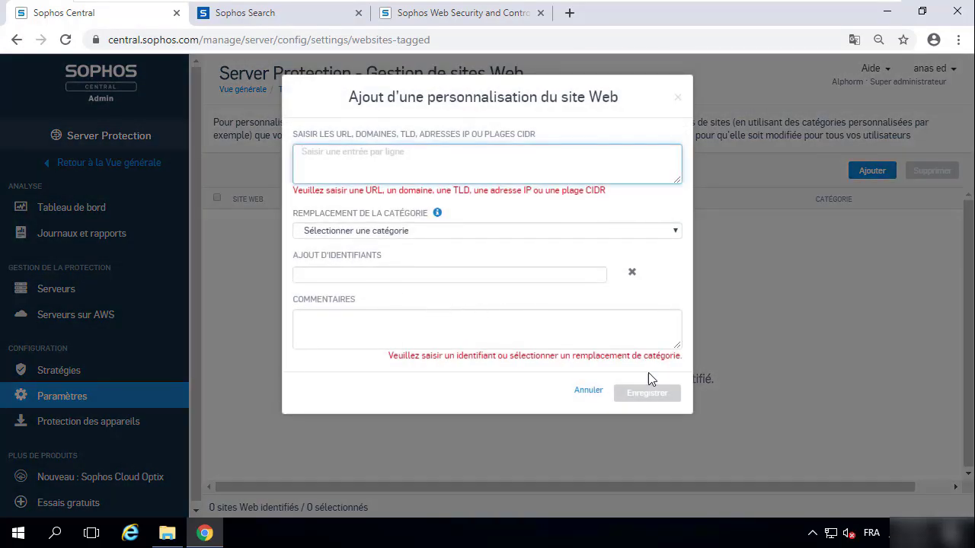
pyautogui.click(585, 402)
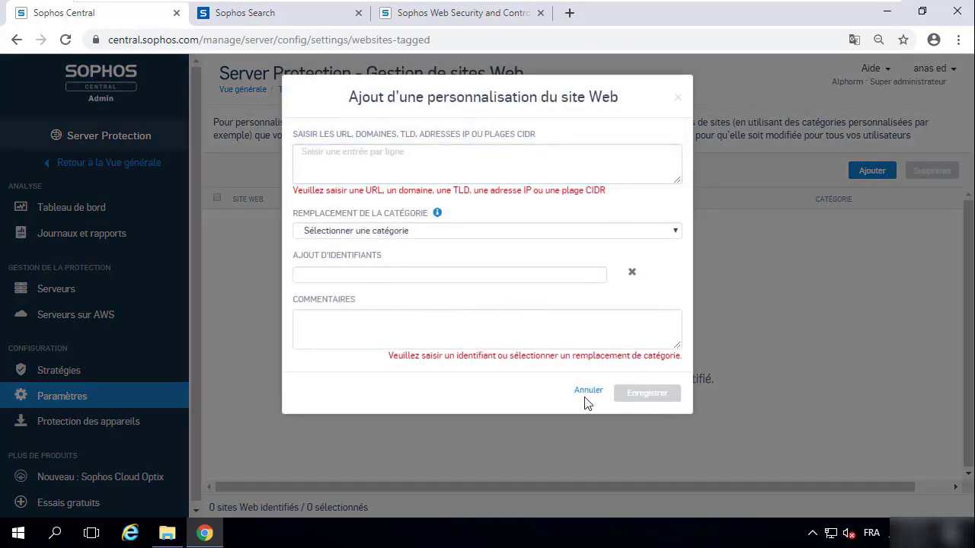
pyautogui.click(588, 390)
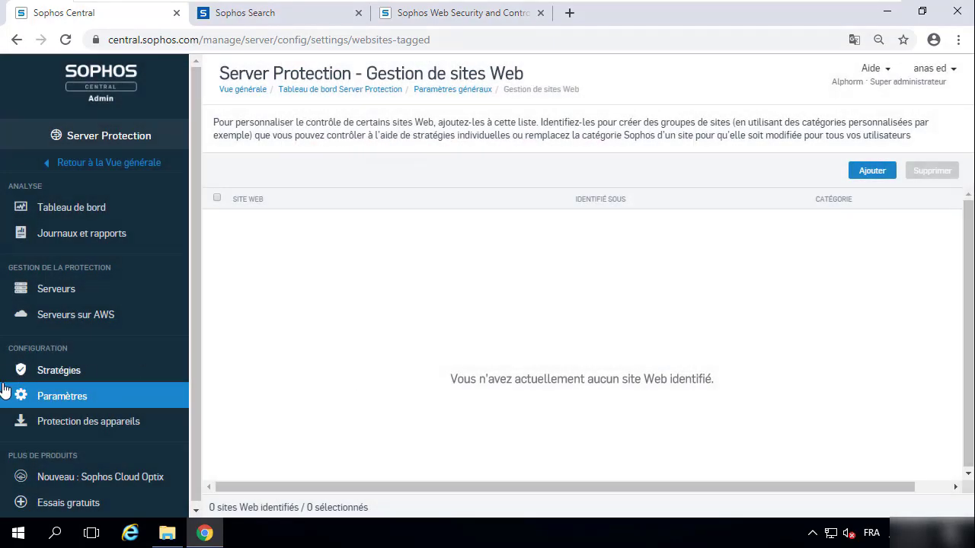
pyautogui.click(64, 402)
# Step: Check the Configuration du proxy page and return to the Server Protection settings
pyautogui.scroll(-1, 470, 312)
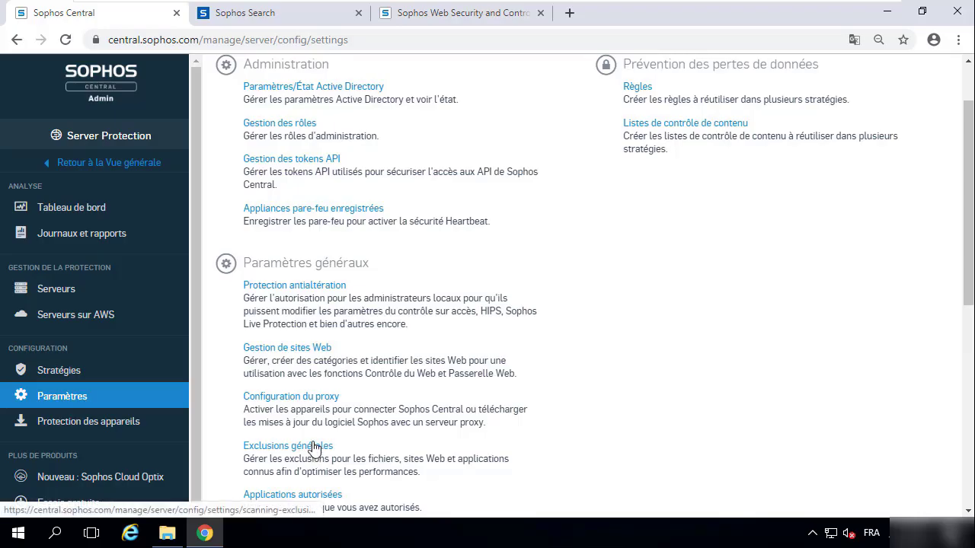
pyautogui.click(327, 397)
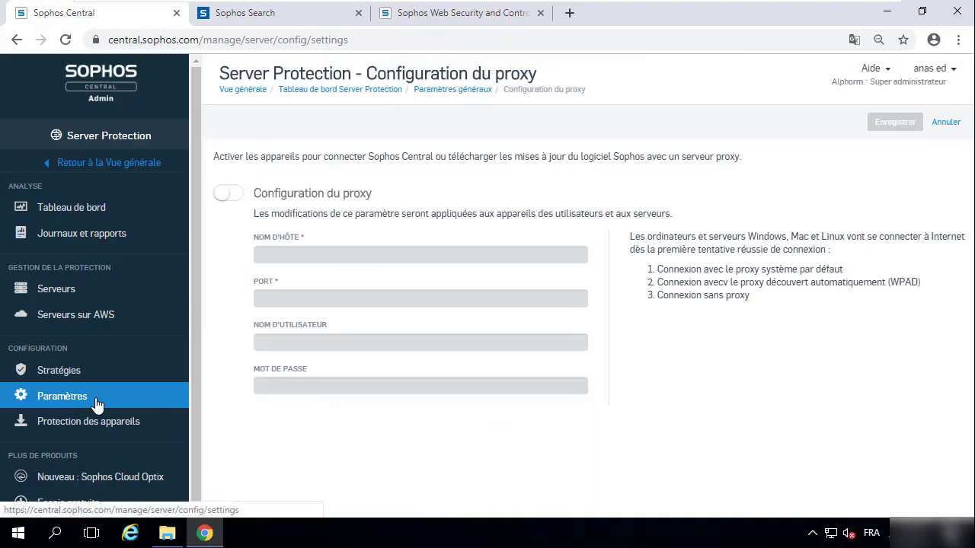
pyautogui.click(96, 404)
# Step: Look through the Paramètres généraux options, then open Authentification multifacteur (MFA) and examine the administrator sign-in modes
pyautogui.scroll(-2, 490, 446)
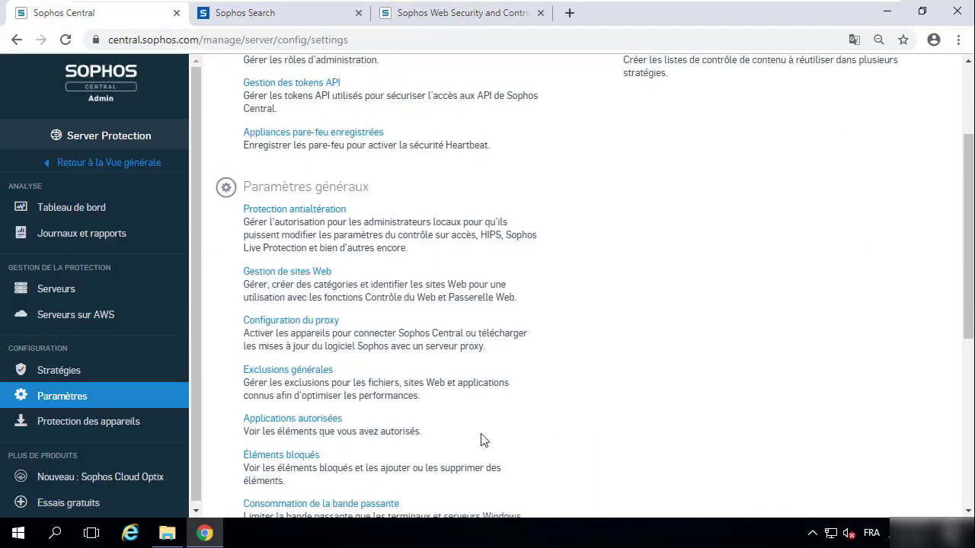
pyautogui.scroll(-2, 437, 370)
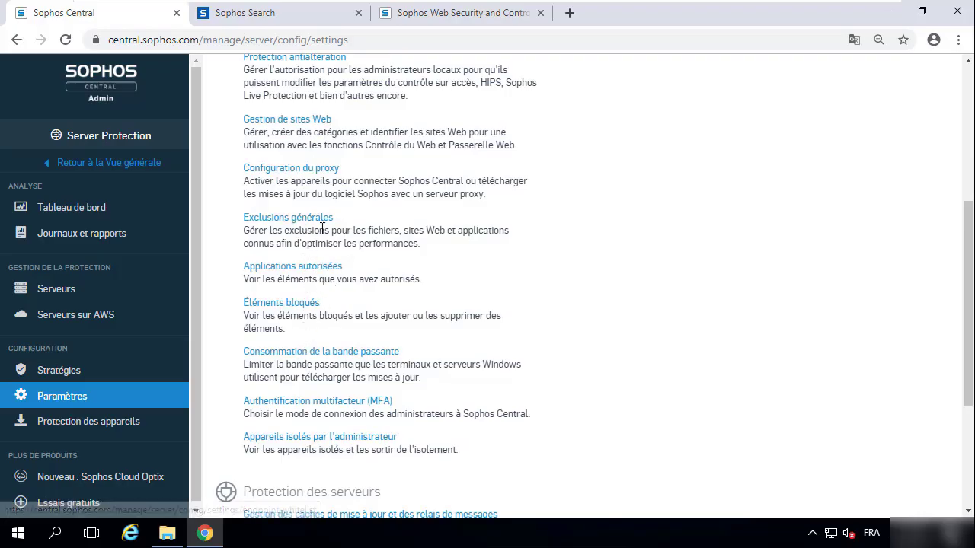
pyautogui.click(256, 404)
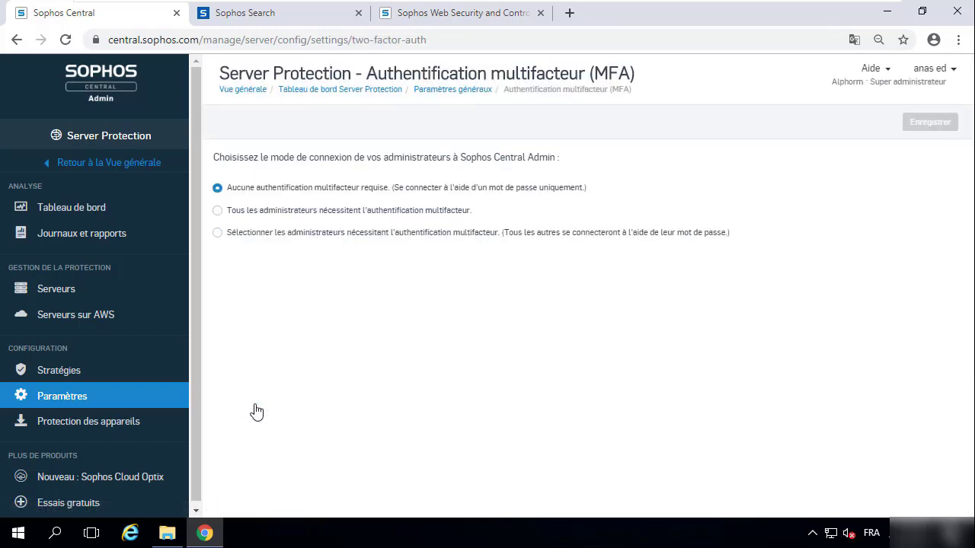
pyautogui.moveTo(635, 74); pyautogui.dragTo(369, 75)
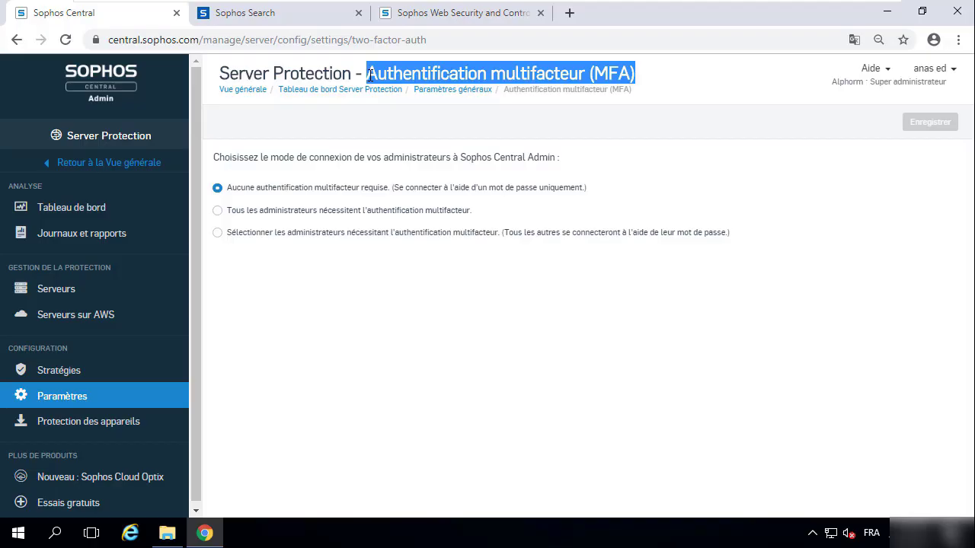
pyautogui.click(633, 74)
pyautogui.moveTo(637, 74); pyautogui.dragTo(366, 73)
pyautogui.click(644, 80)
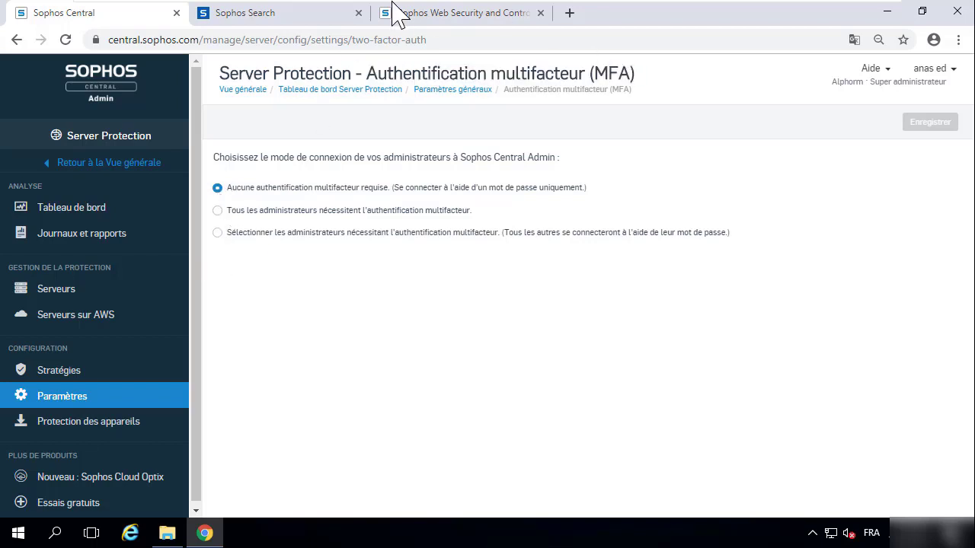
pyautogui.moveTo(218, 90); pyautogui.dragTo(379, 85)
pyautogui.tripleClick(370, 74)
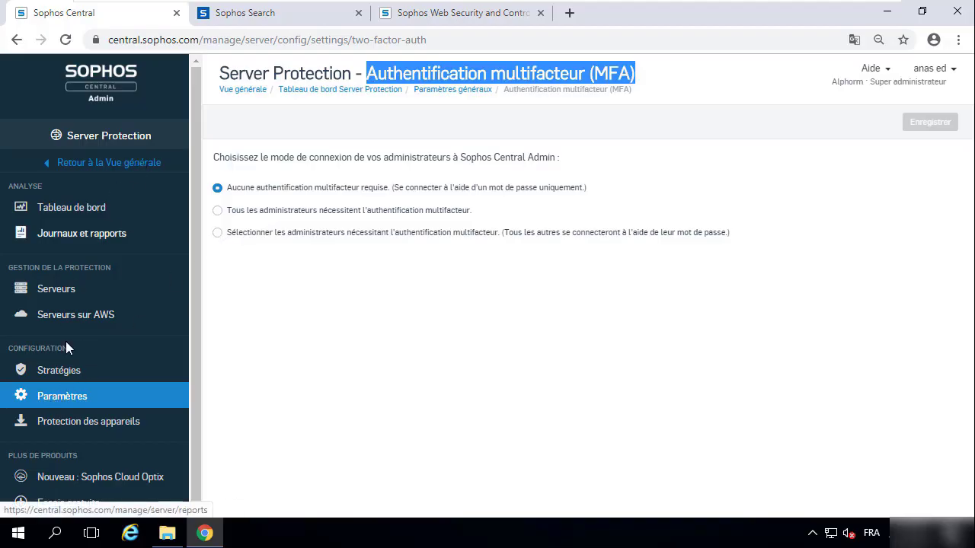
# Step: Reopen the MFA page, try the selected-administrators and all-administrators modes, reselect no multifactor authentication required, and leave without saving
pyautogui.click(51, 398)
pyautogui.scroll(-5, 409, 291)
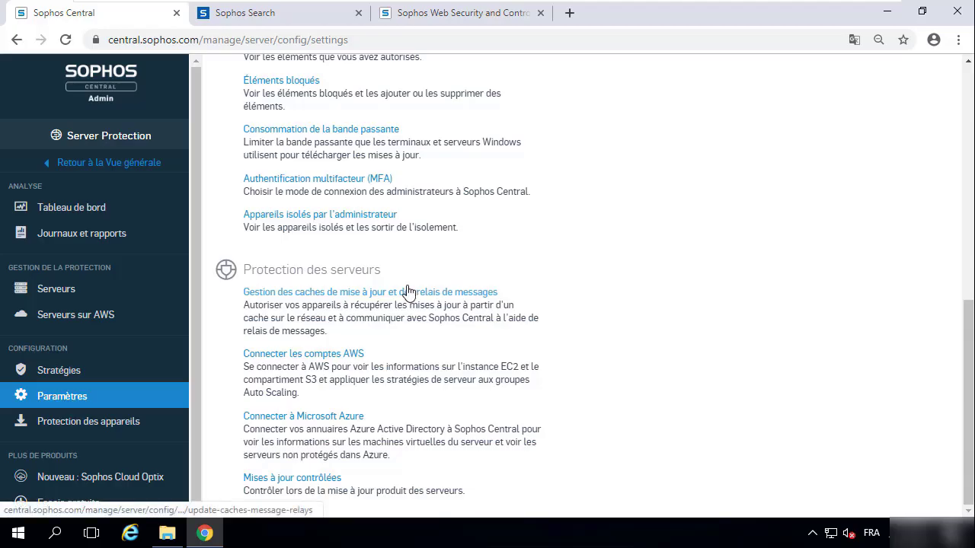
pyautogui.click(293, 180)
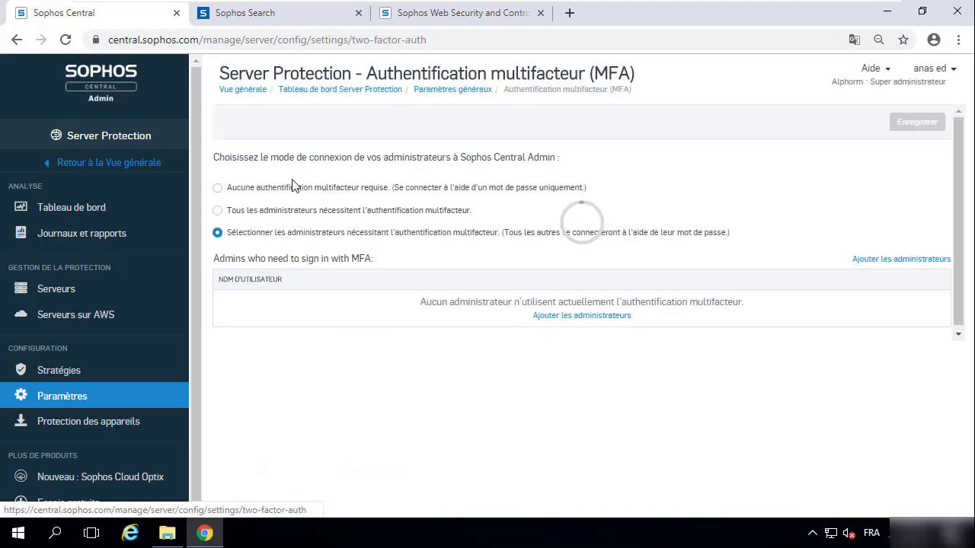
pyautogui.click(218, 234)
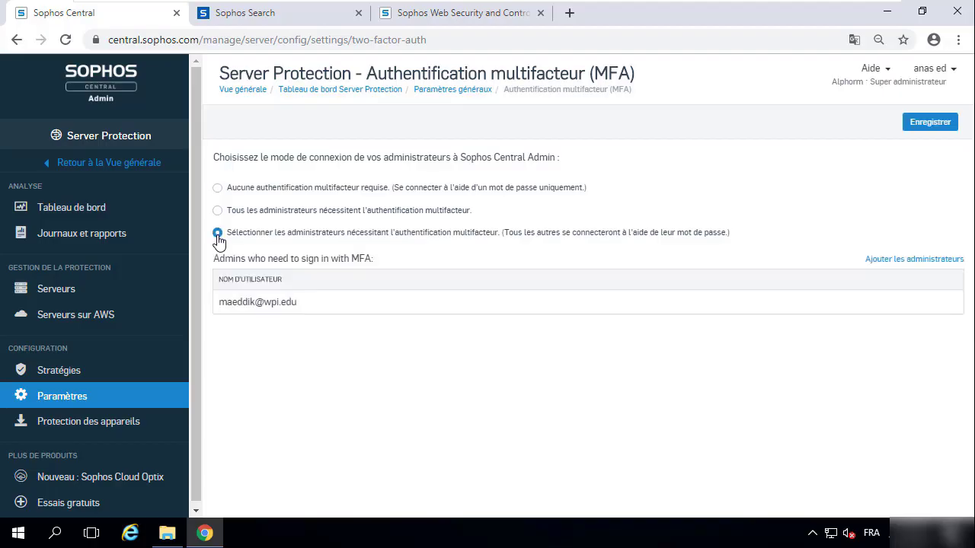
pyautogui.click(217, 211)
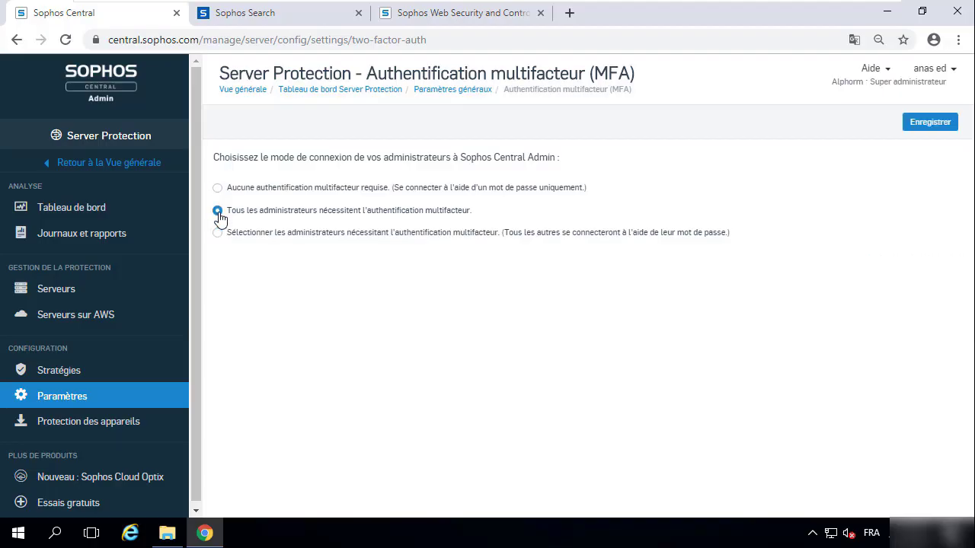
pyautogui.click(217, 189)
pyautogui.click(64, 405)
# Step: Check the Appareils isolés par l'administrateur page and return to the Server Protection settings
pyautogui.scroll(-2, 632, 344)
pyautogui.scroll(-3, 631, 345)
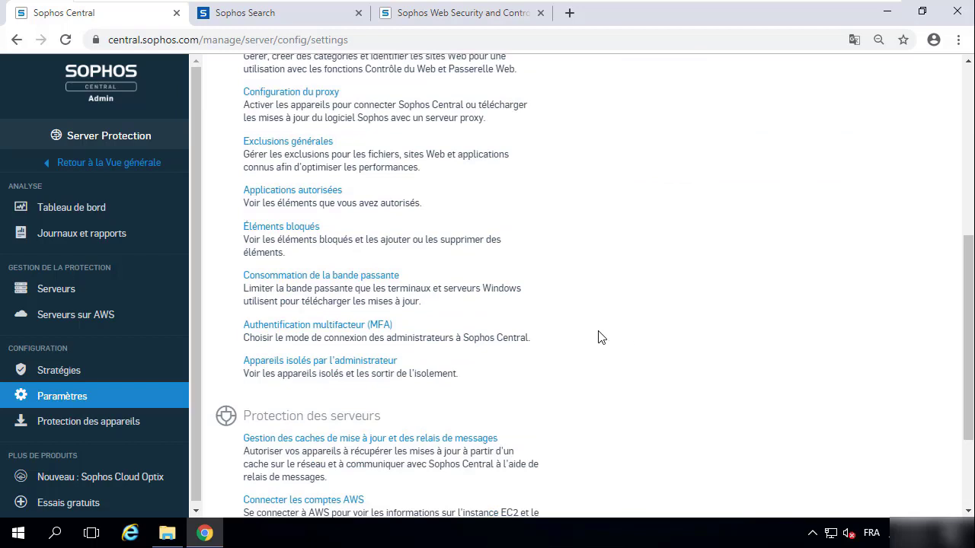
pyautogui.click(273, 363)
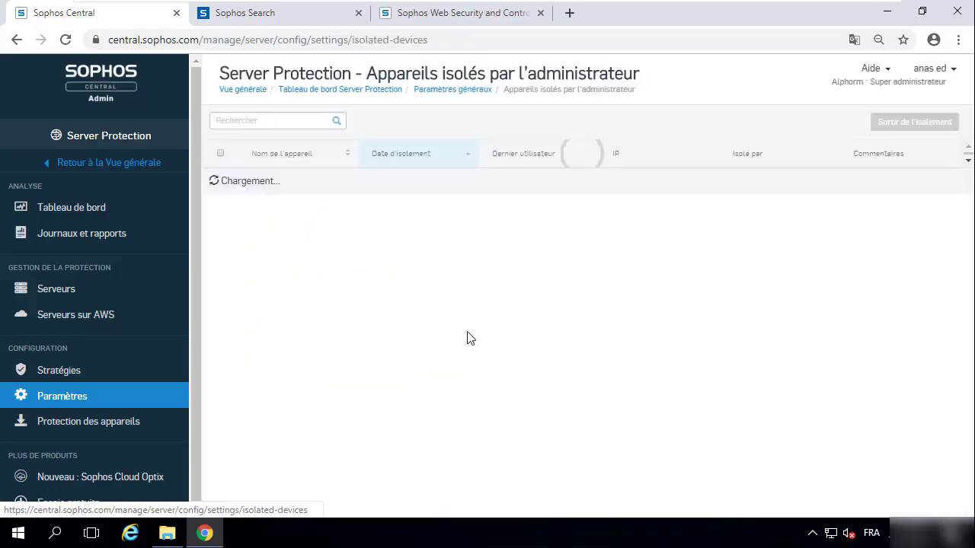
pyautogui.click(65, 410)
# Step: Examine the Protection des serveurs settings, including the options for connecting AWS accounts and Microsoft Azure
pyautogui.scroll(-5, 500, 350)
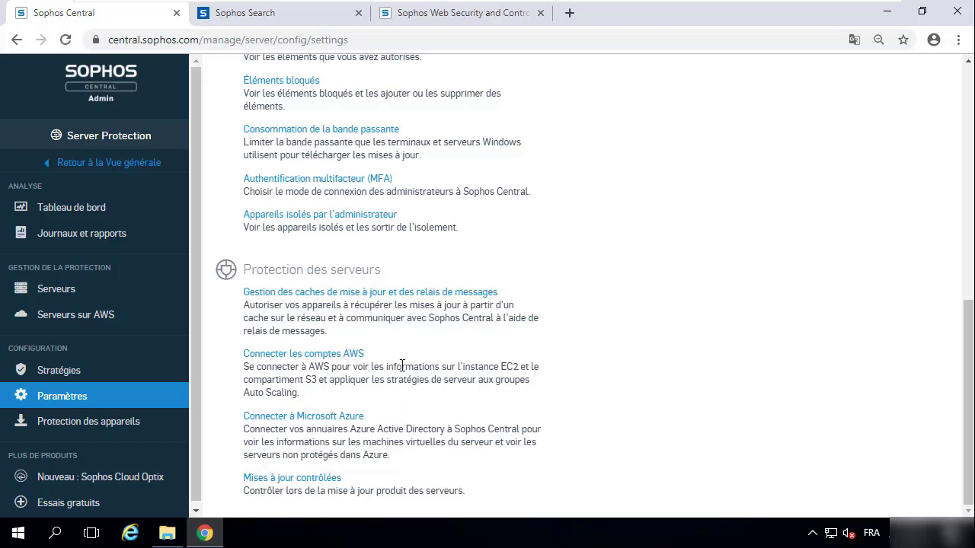
pyautogui.moveTo(393, 273); pyautogui.dragTo(275, 272)
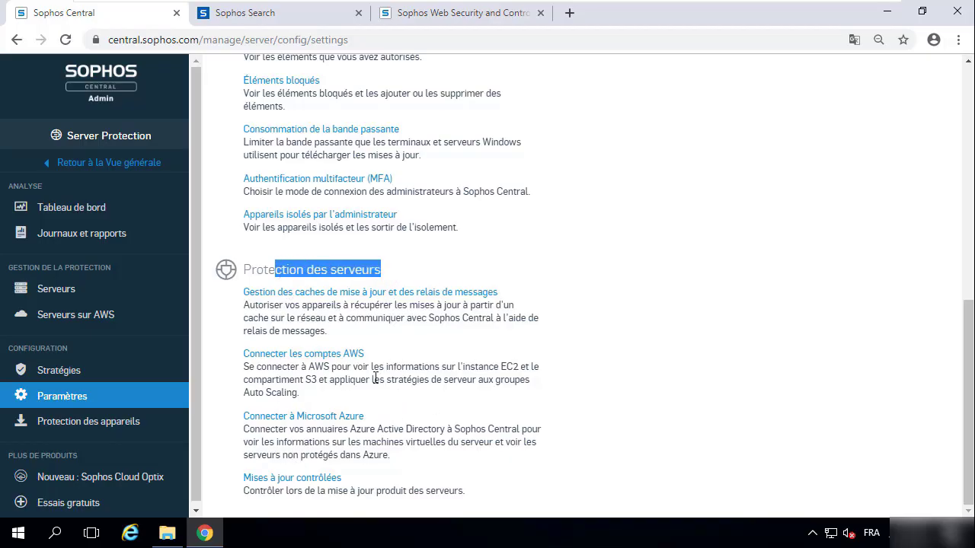
pyautogui.click(388, 366)
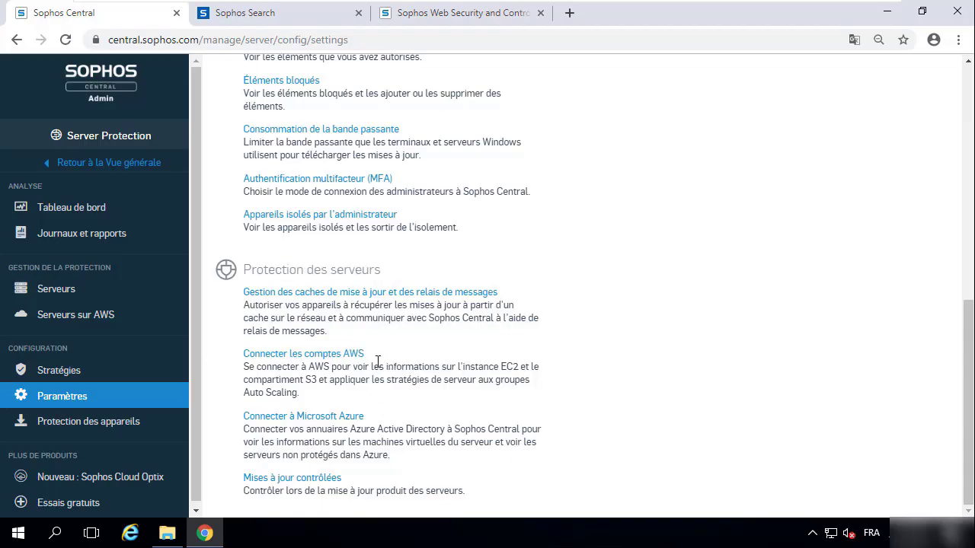
pyautogui.moveTo(388, 416); pyautogui.dragTo(315, 417)
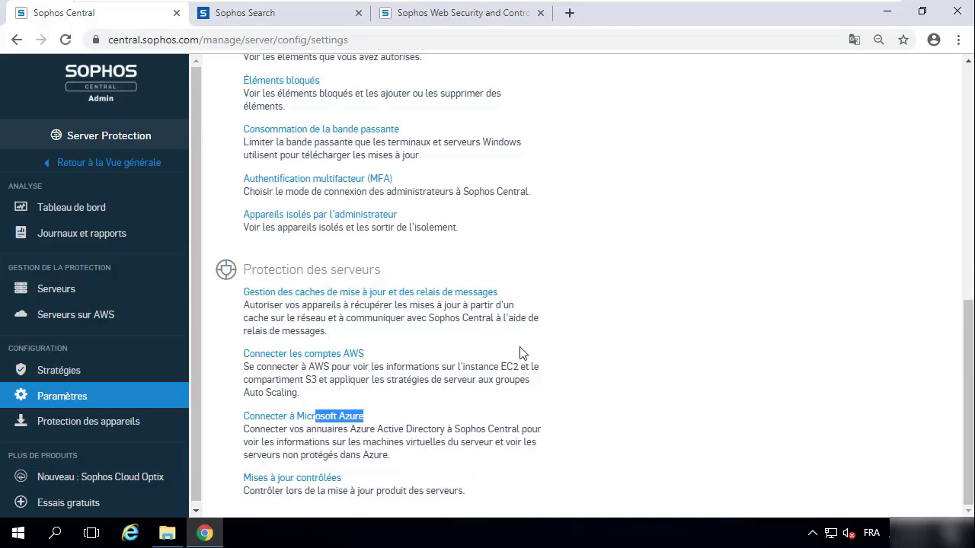
# Step: Check the Règles and Listes de contrôle de contenu pages under Prévention des pertes de données, returning to the settings after each
pyautogui.scroll(7, 662, 393)
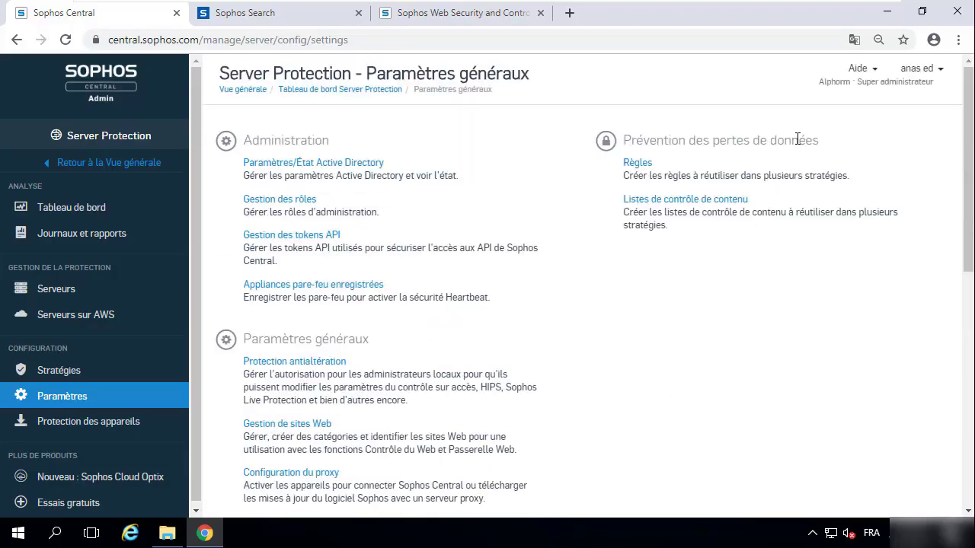
pyautogui.click(631, 165)
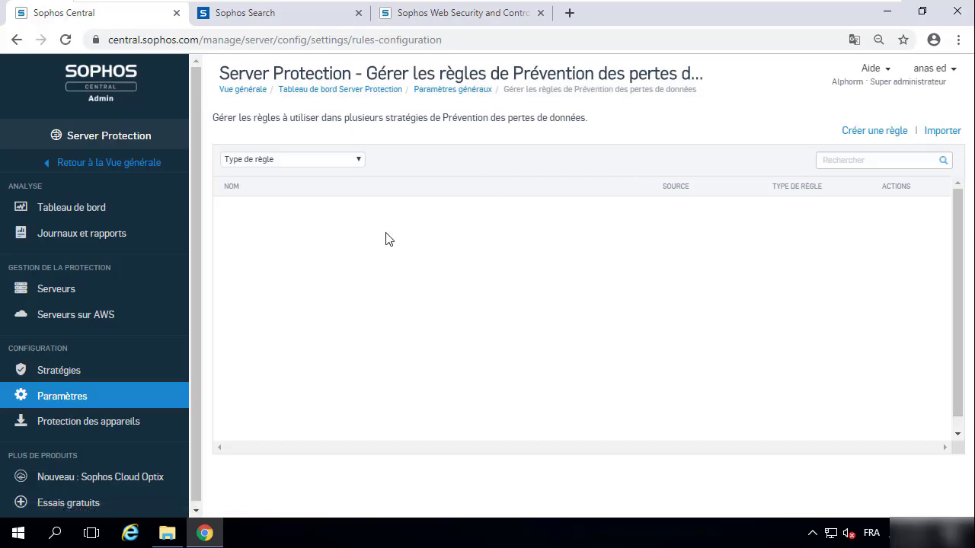
pyautogui.click(69, 404)
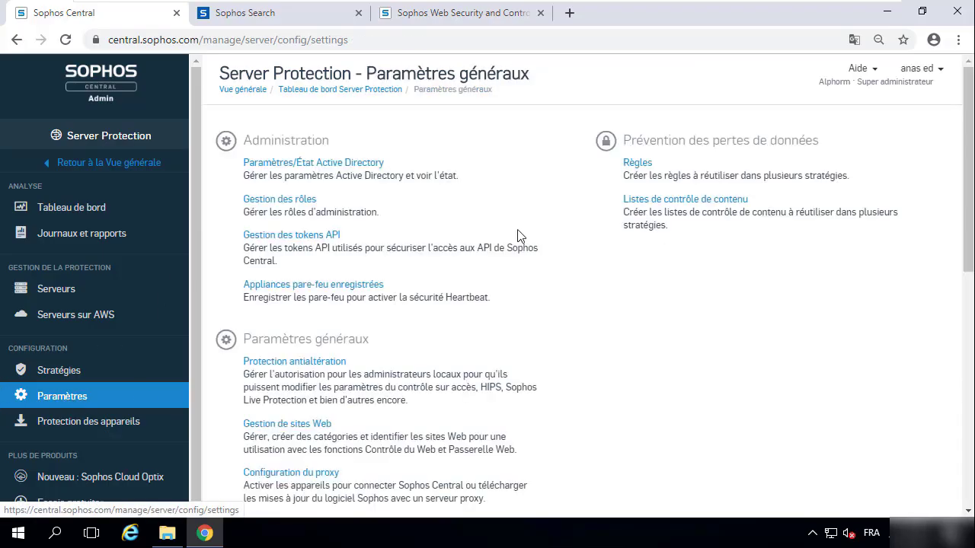
pyautogui.click(646, 201)
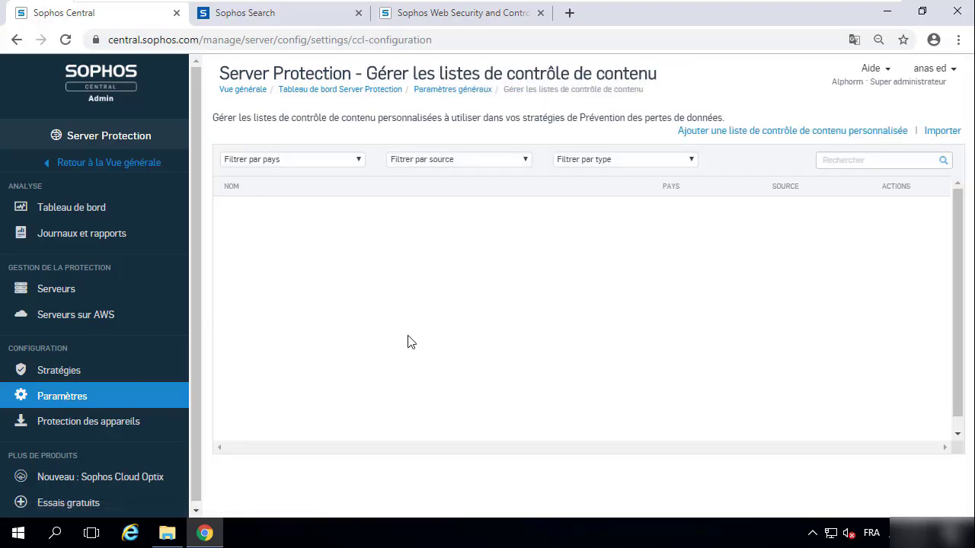
pyautogui.click(69, 400)
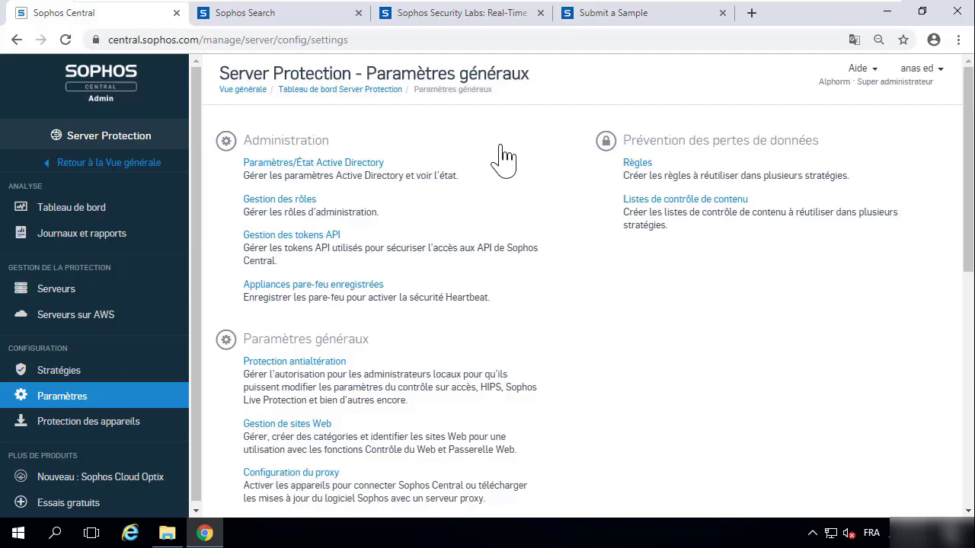
# Step: Switch to the Sophos Security Labs website that is already open in the browser
pyautogui.click(409, 17)
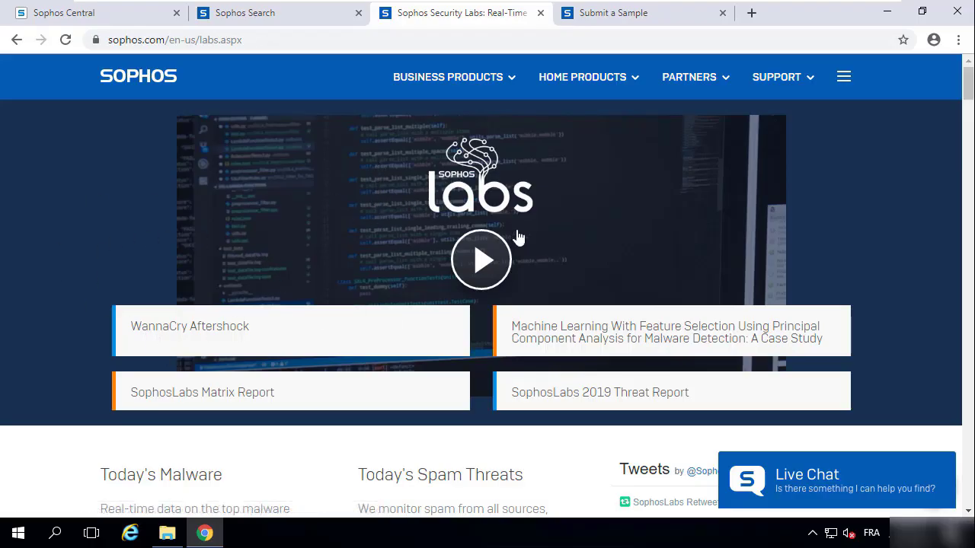
# Step: Open the WannaCry Aftershock paper from the SophosLabs page, highlight its title, skim the opening pages and close the document
pyautogui.click(237, 341)
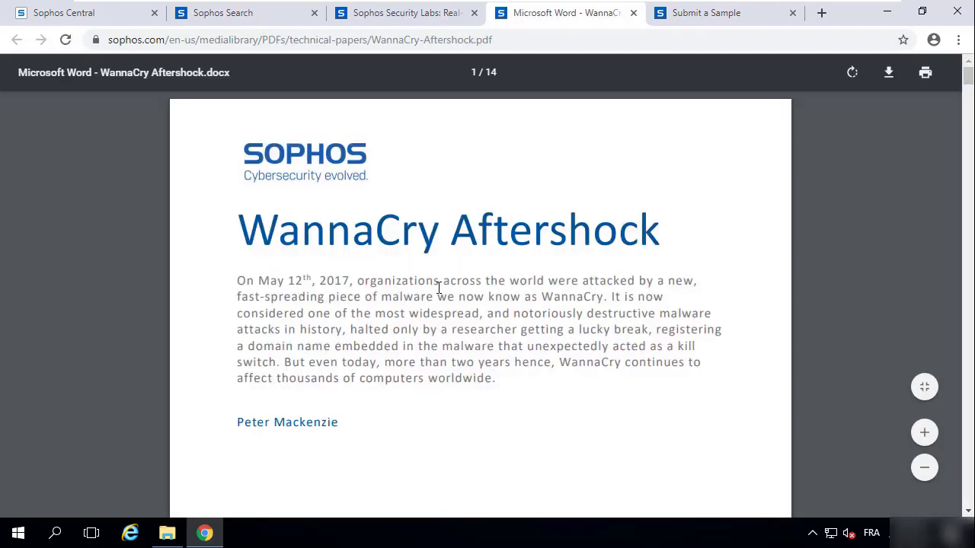
pyautogui.moveTo(265, 236); pyautogui.dragTo(660, 248)
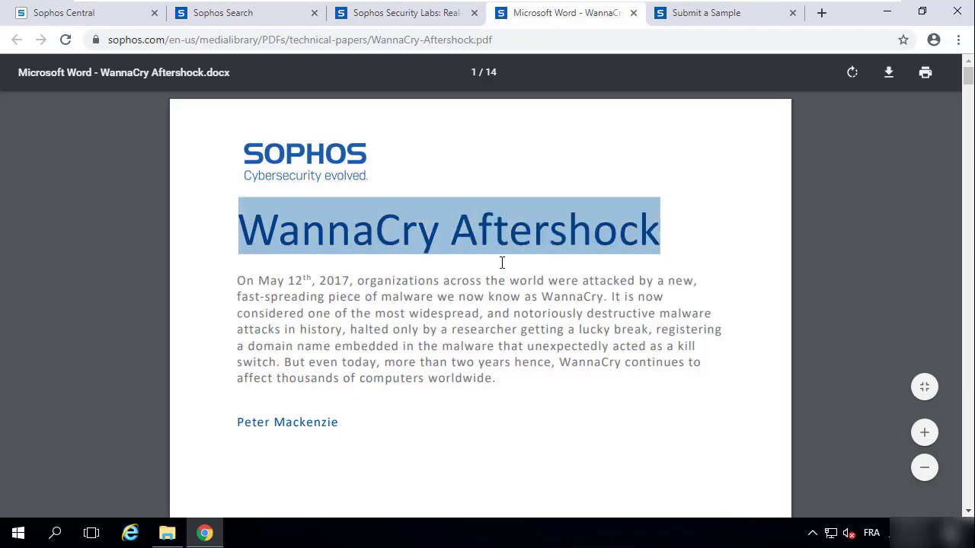
pyautogui.scroll(-20, 502, 263)
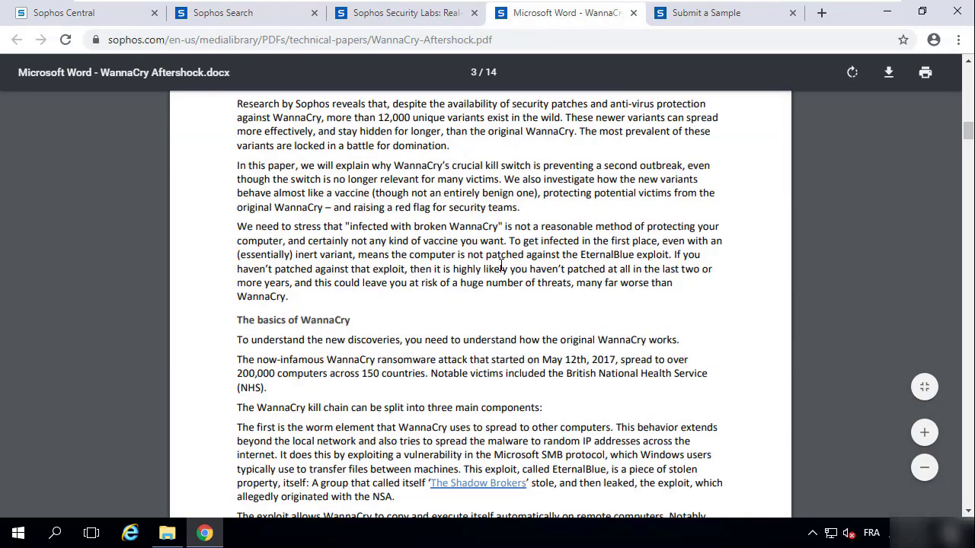
pyautogui.scroll(20, 502, 263)
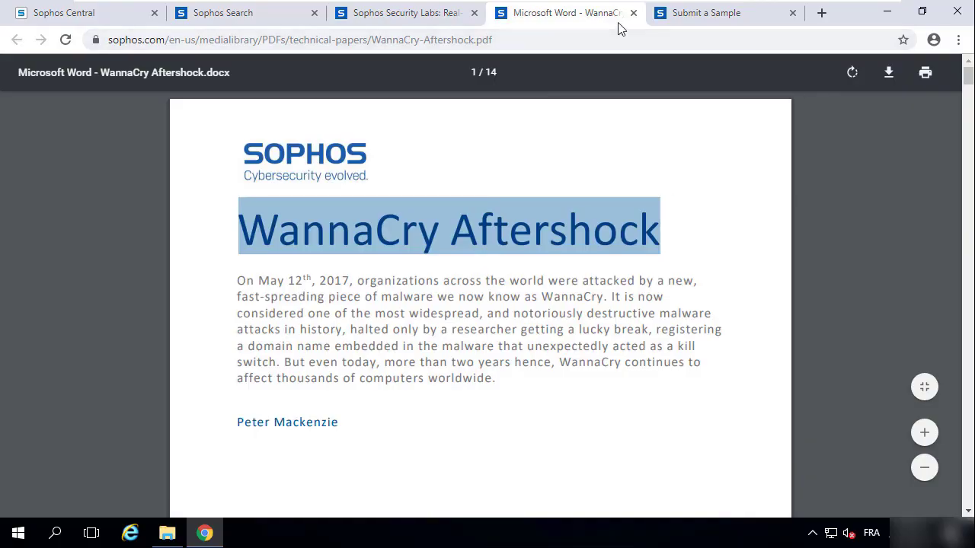
pyautogui.click(442, 12)
pyautogui.click(556, 18)
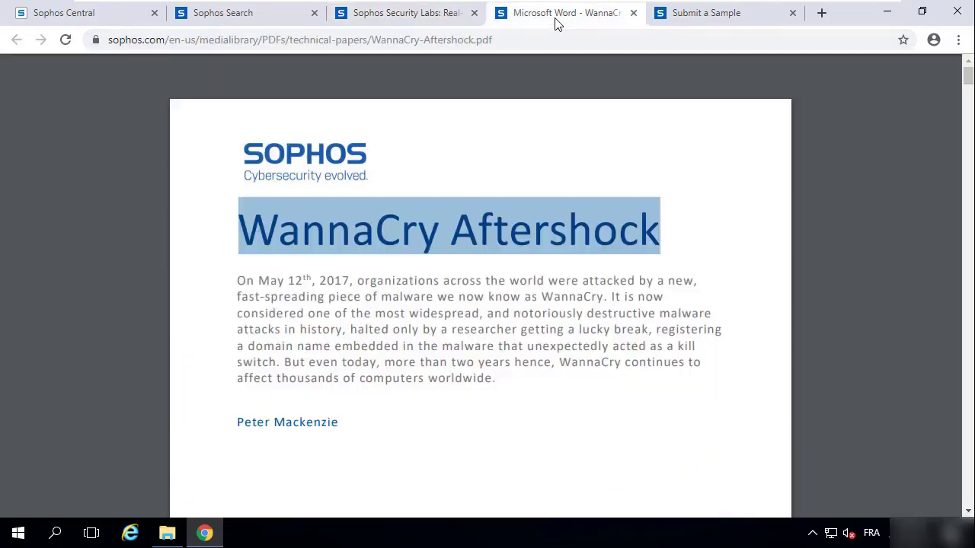
pyautogui.click(631, 15)
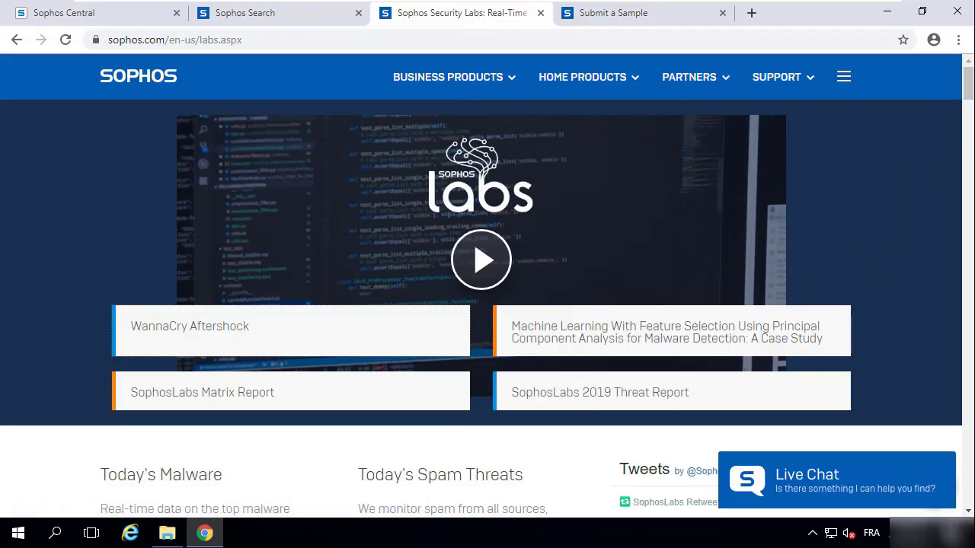
# Step: Examine the Today's Malware and Today's Spam Threats sections of the SophosLabs page
pyautogui.moveTo(969, 71); pyautogui.dragTo(969, 96)
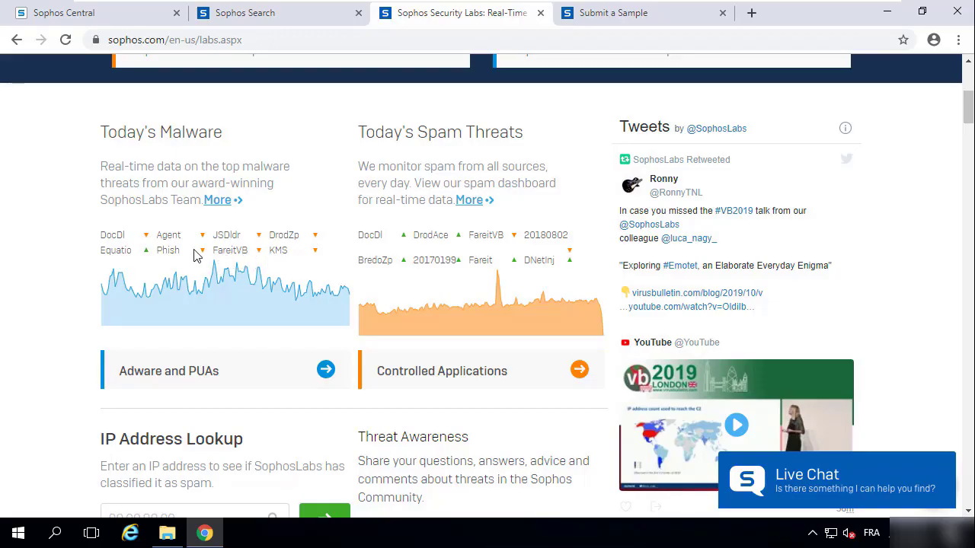
pyautogui.moveTo(967, 111); pyautogui.dragTo(967, 82)
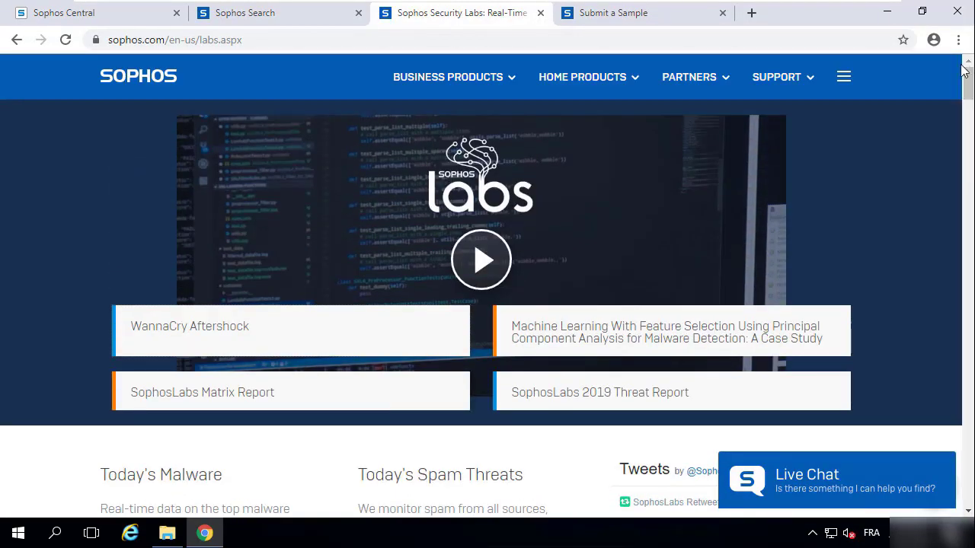
pyautogui.moveTo(967, 82)
pyautogui.mouseDown()
pyautogui.moveTo(967, 423)
pyautogui.moveTo(968, 84)
pyautogui.mouseUp()
# Step: Load sophos.com/support in a new browser tab
pyautogui.click(751, 14)
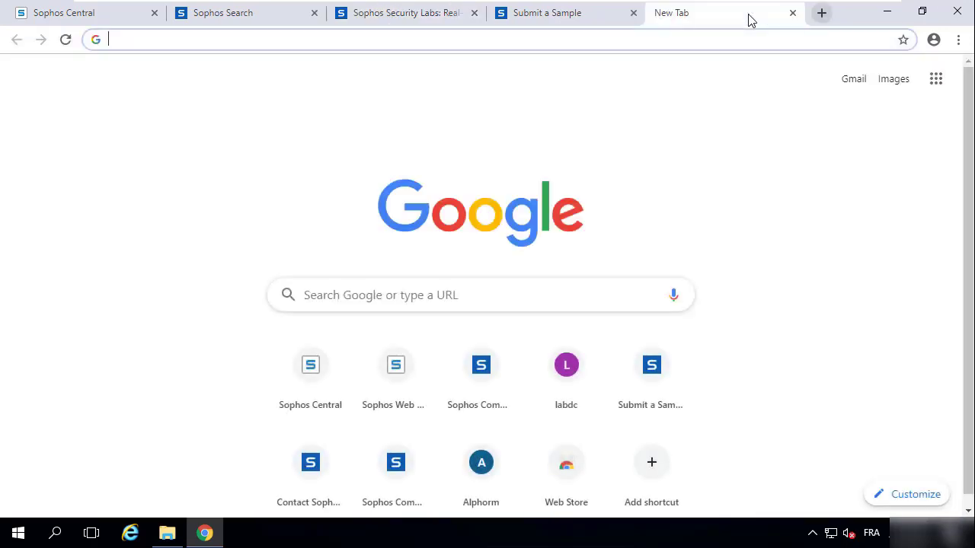
pyautogui.write('sp')
pyautogui.press('BackSpace')
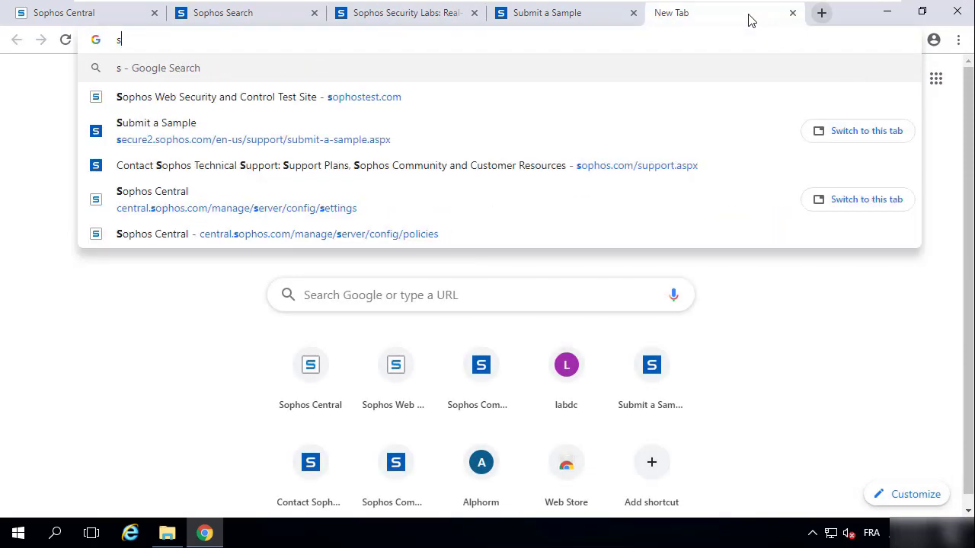
pyautogui.write('ophos.ec')
pyautogui.press('BackSpace')
pyautogui.press('BackSpace')
pyautogui.write('copm')
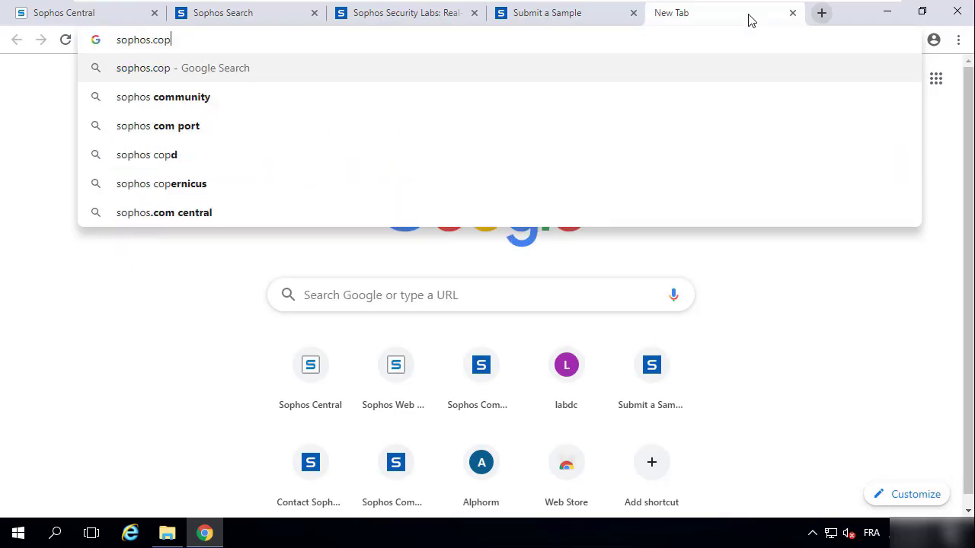
pyautogui.press('BackSpace')
pyautogui.press('BackSpace')
pyautogui.write('m')
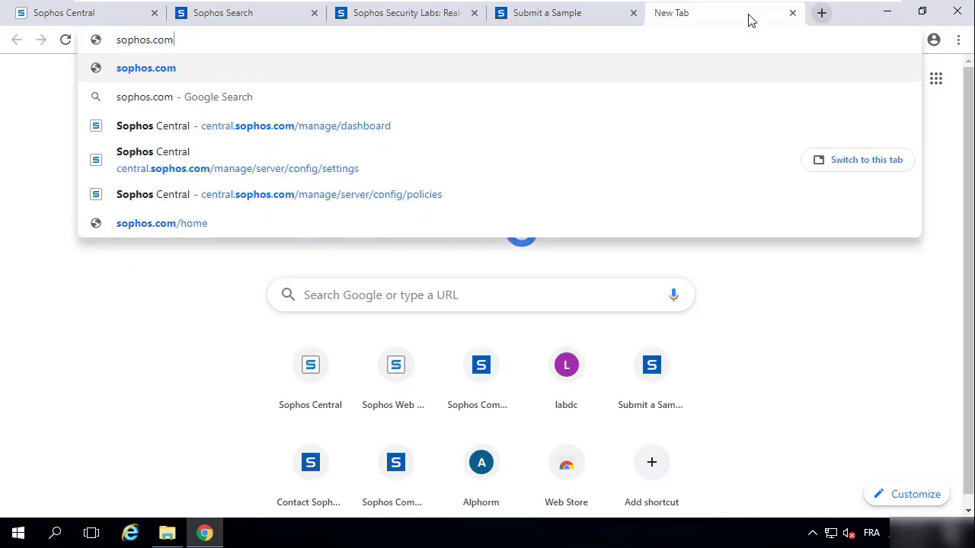
pyautogui.write('/support')
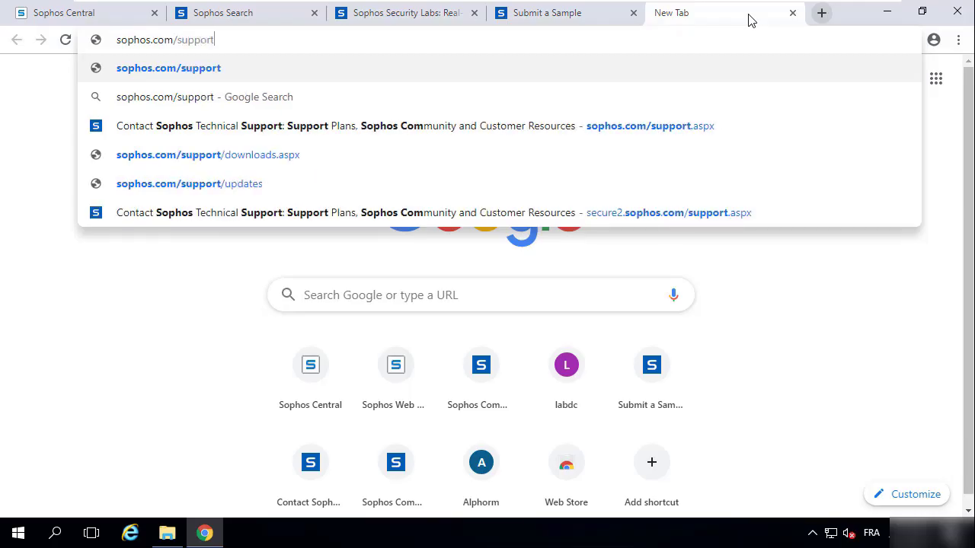
pyautogui.press('Return')
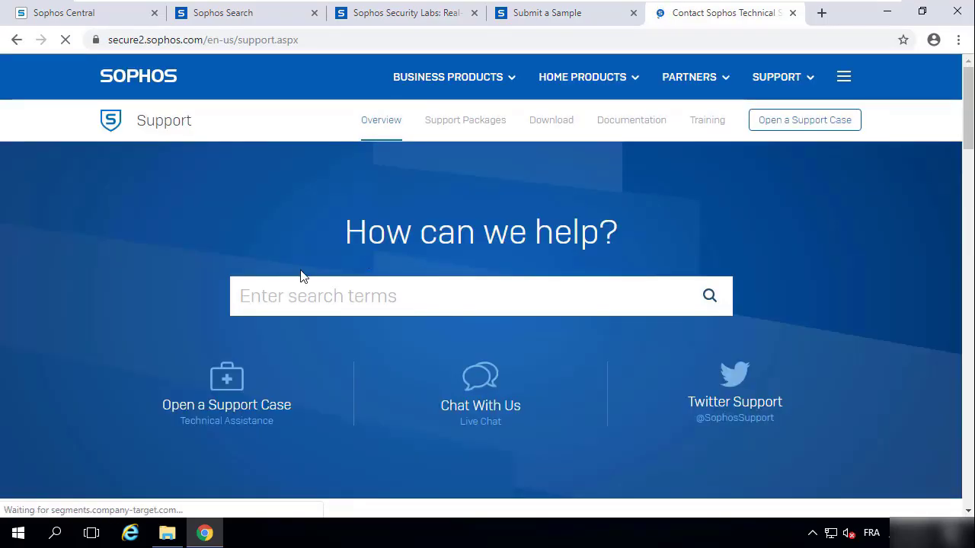
# Step: Look over the Support overview page, check where its Download section leads and return to the overview
pyautogui.click(357, 299)
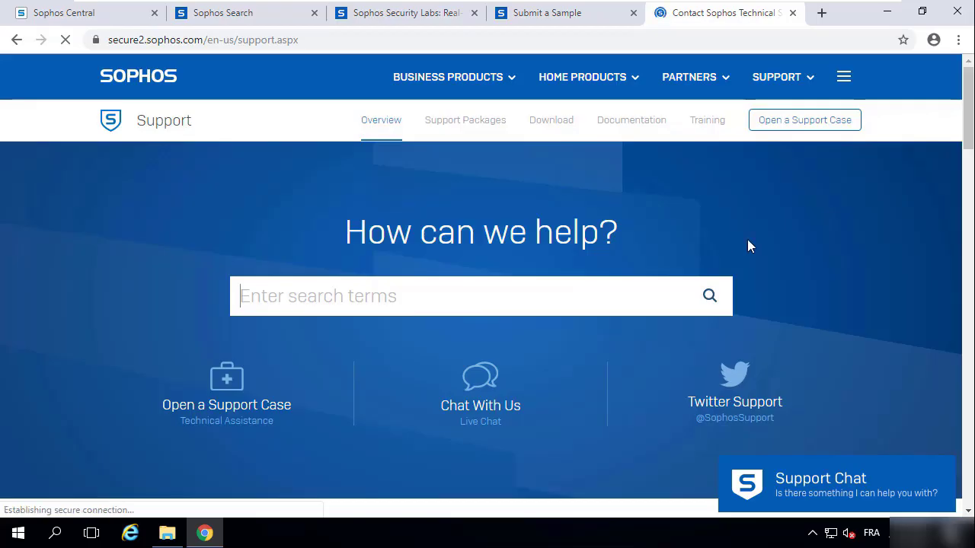
pyautogui.scroll(-3, 747, 246)
pyautogui.scroll(-7, 746, 246)
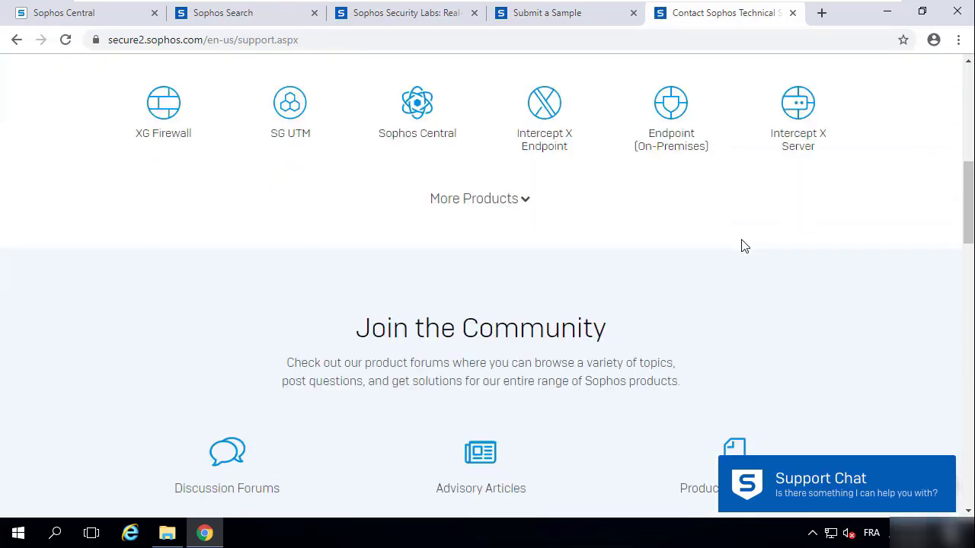
pyautogui.scroll(10, 737, 252)
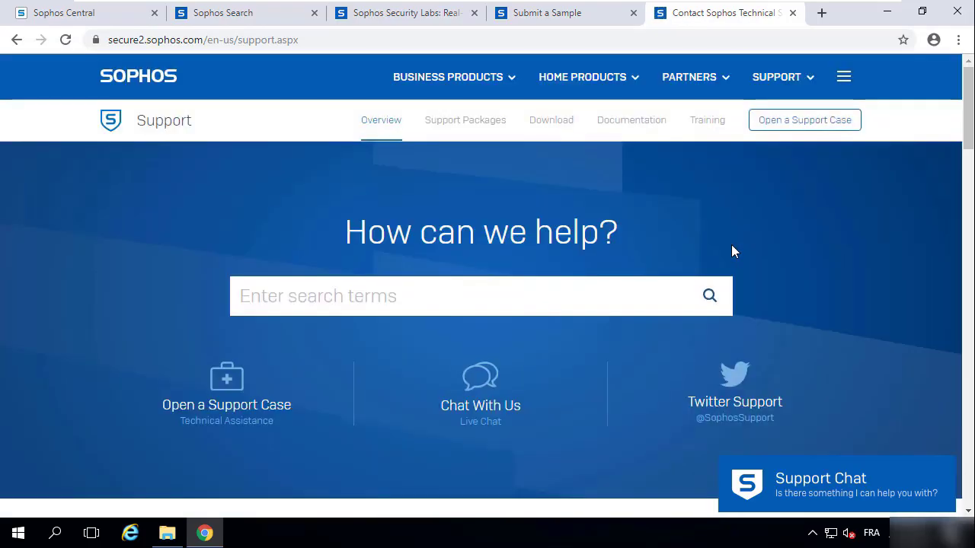
pyautogui.click(548, 128)
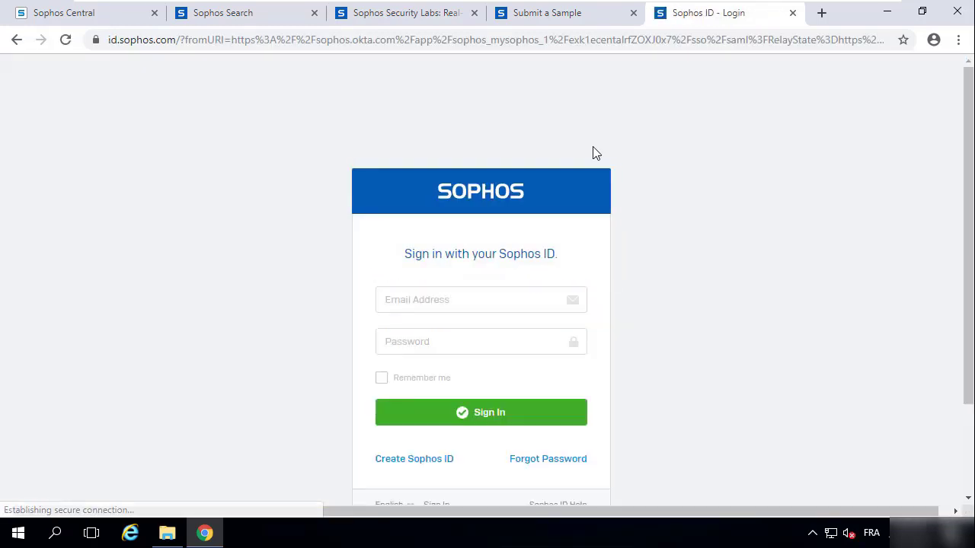
pyautogui.click(15, 42)
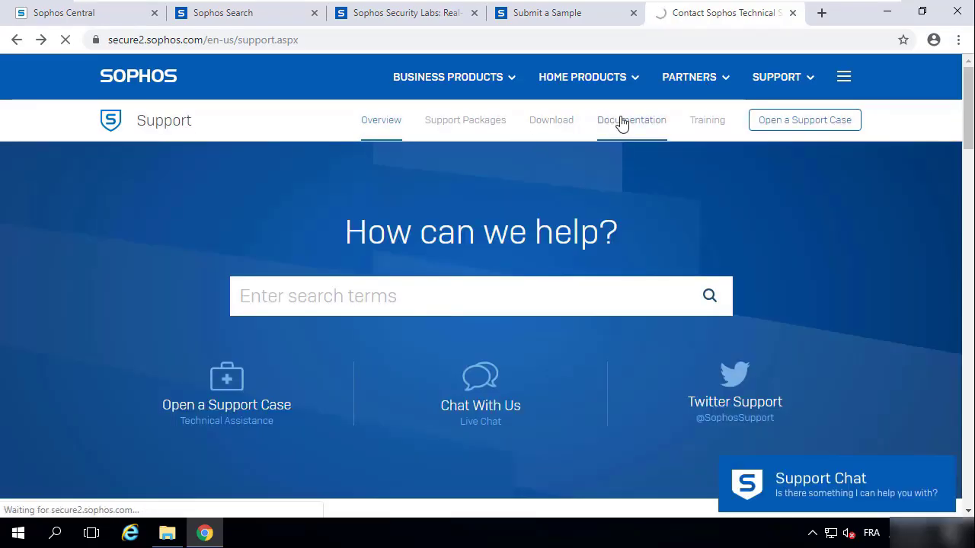
# Step: Check the Documentation page's What's New and release notes sections and the Training page, returning to Documentation
pyautogui.click(621, 122)
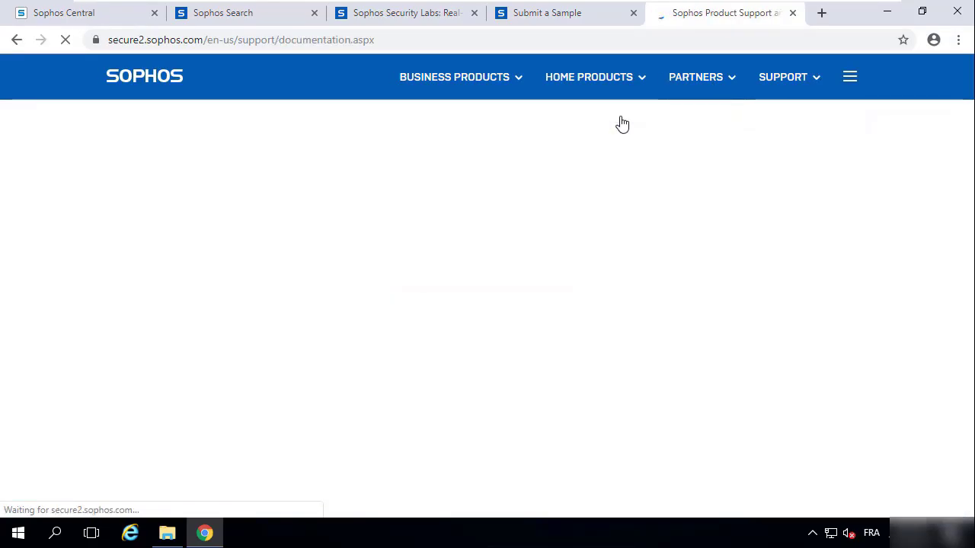
pyautogui.scroll(-4, 518, 406)
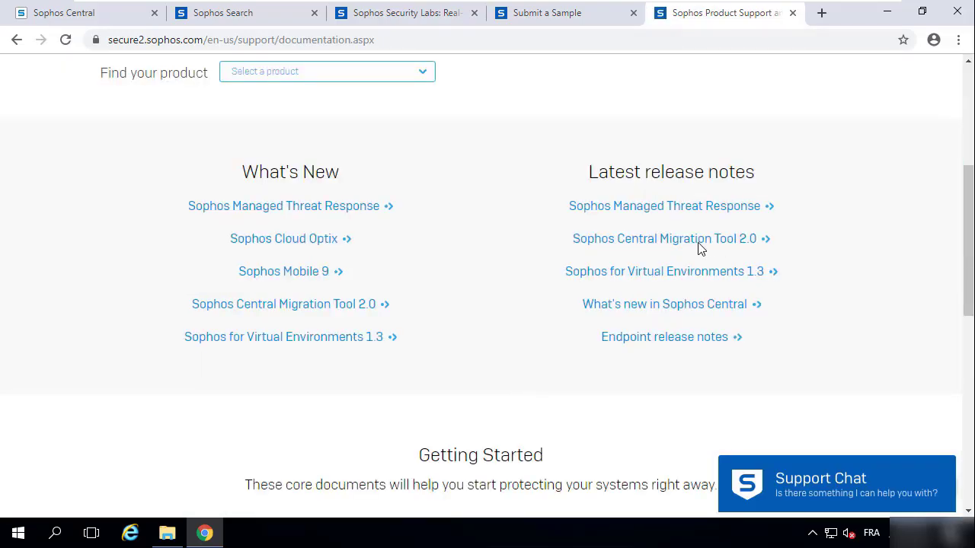
pyautogui.moveTo(972, 200); pyautogui.dragTo(969, 100)
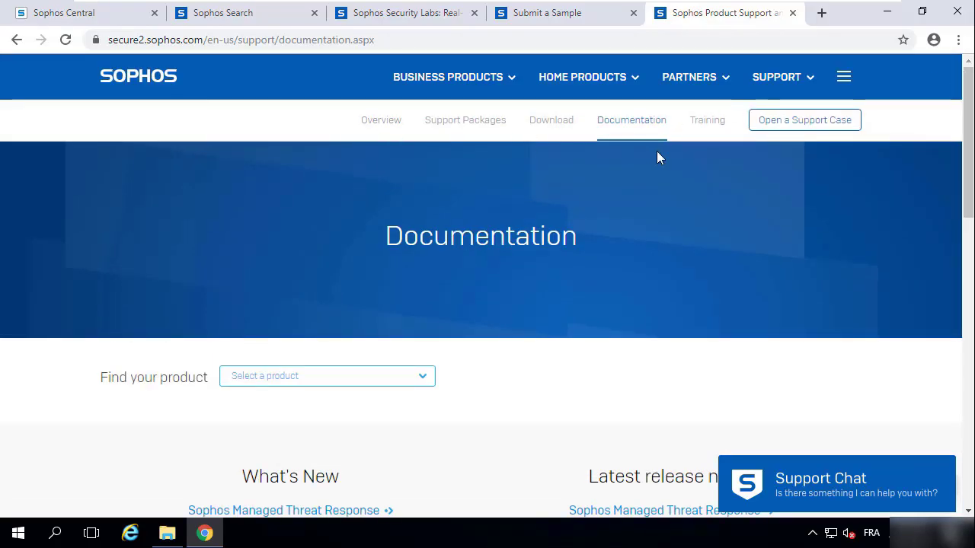
pyautogui.click(693, 125)
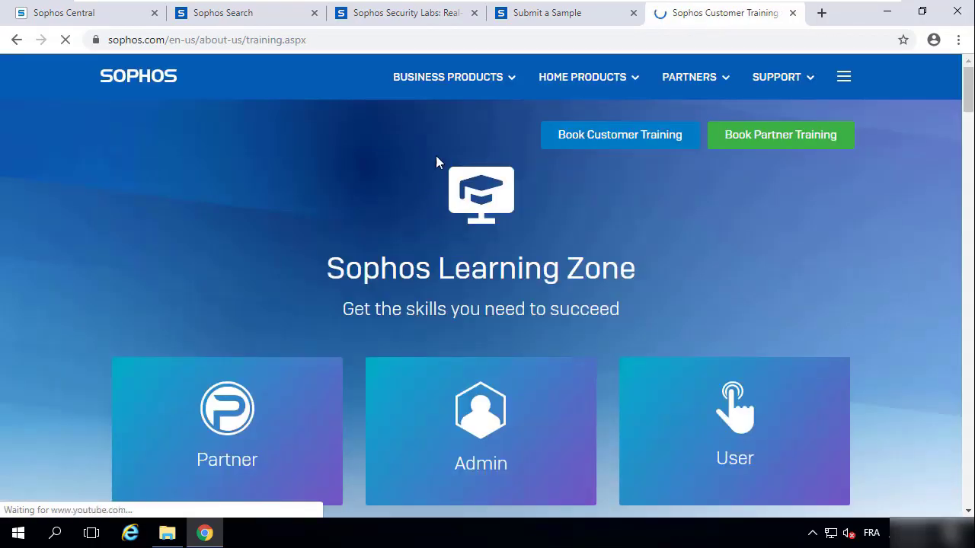
pyautogui.click(14, 44)
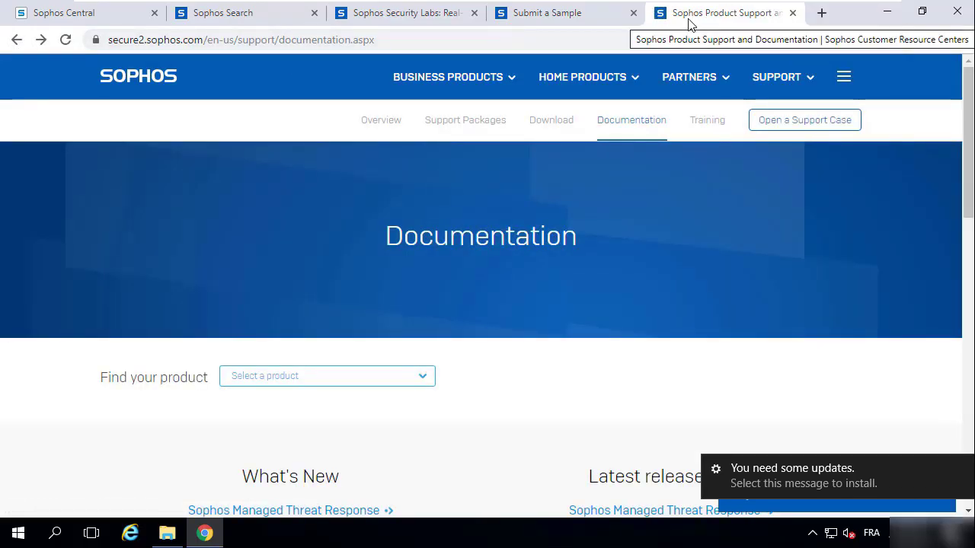
# Step: Switch to the already open Submit a Sample page, dismiss the Windows update notification and bring the submission types into view
pyautogui.click(541, 21)
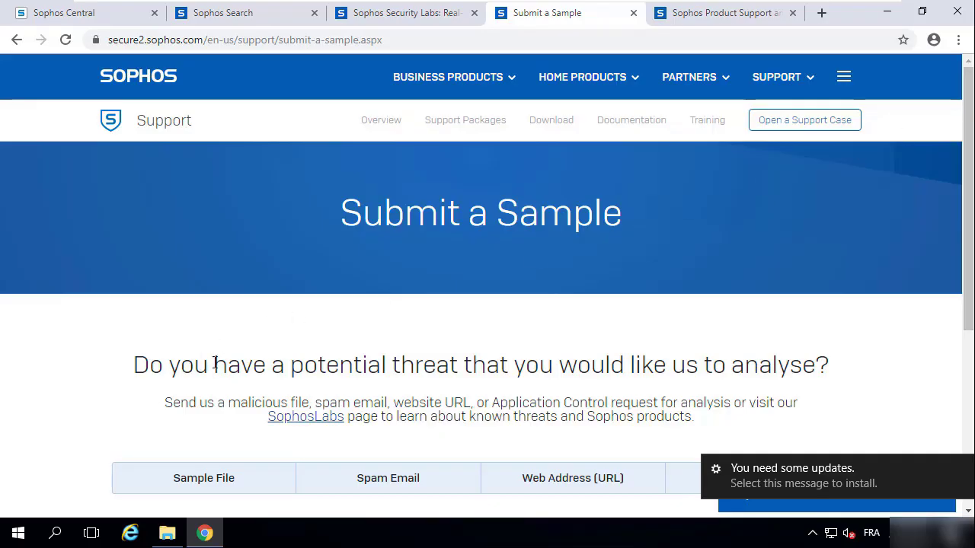
pyautogui.click(964, 468)
pyautogui.moveTo(964, 271)
pyautogui.mouseDown()
pyautogui.moveTo(964, 397)
pyautogui.moveTo(965, 276)
pyautogui.mouseUp()
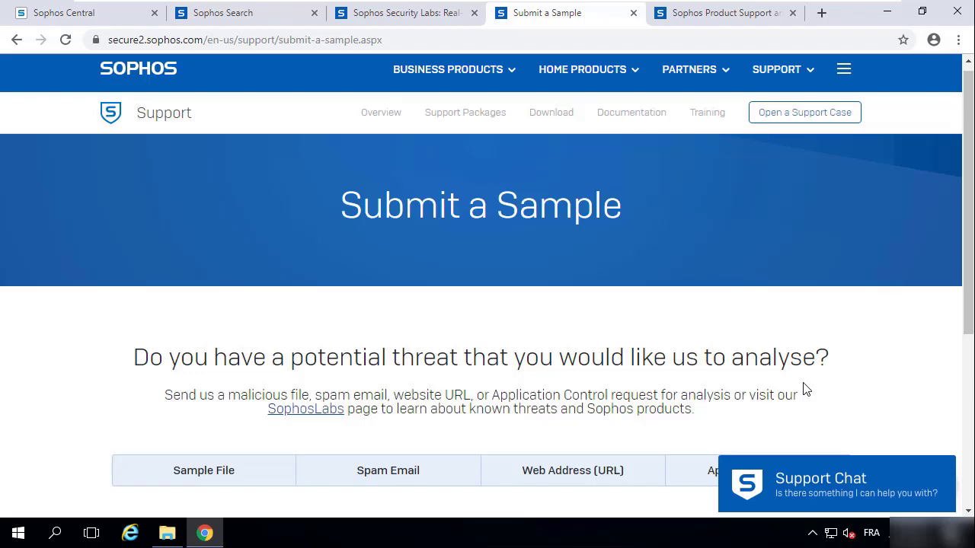
pyautogui.scroll(-2, 288, 395)
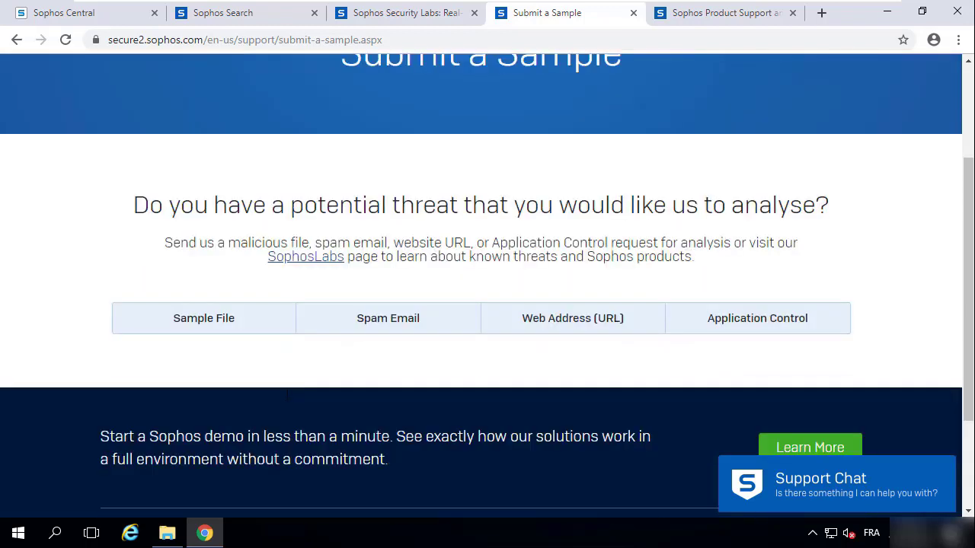
# Step: Show the Sample File submission form and examine its fields down to the file upload and submit area
pyautogui.click(228, 321)
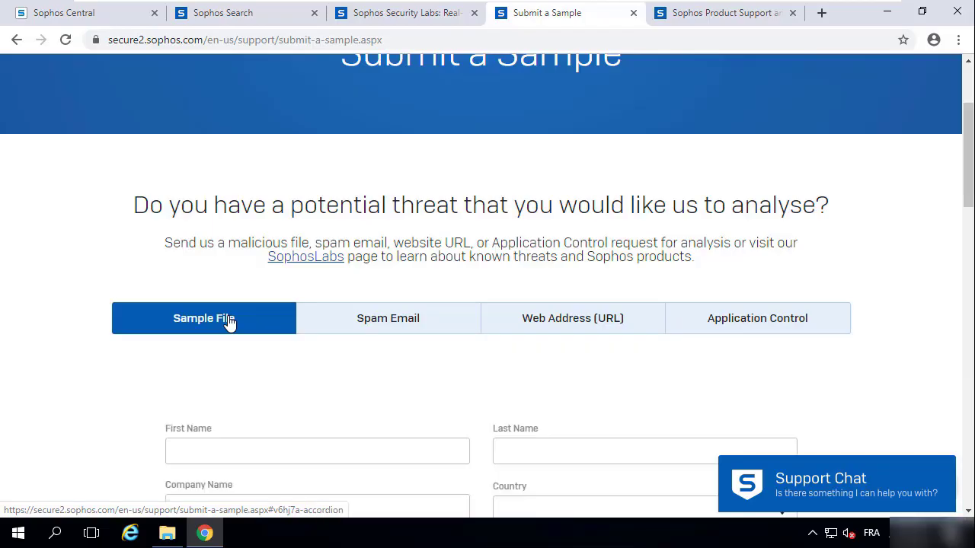
pyautogui.scroll(-4, 484, 425)
pyautogui.scroll(-3, 511, 373)
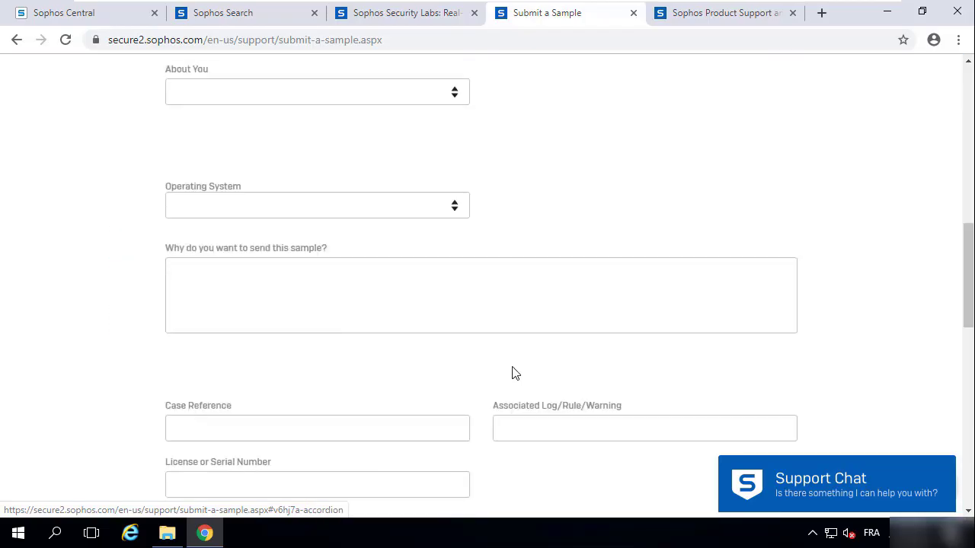
pyautogui.scroll(-5, 476, 368)
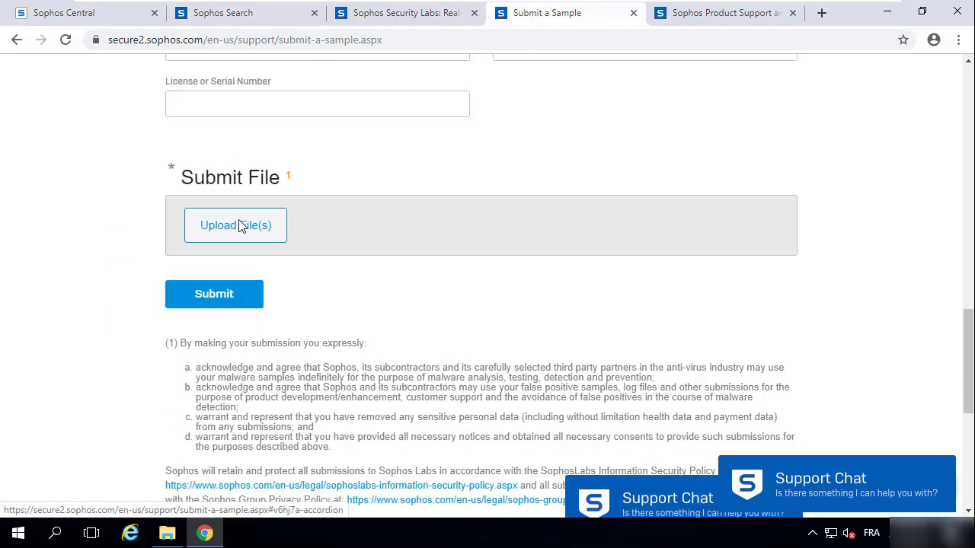
pyautogui.moveTo(968, 323); pyautogui.dragTo(949, 124)
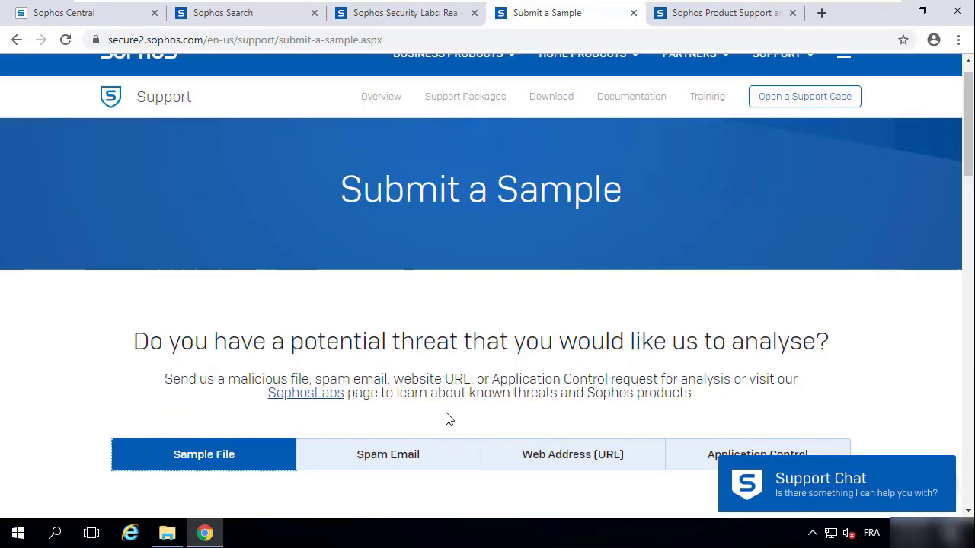
# Step: Examine the Spam Email, Web Address (URL) and Application Control submission options in turn, returning to the start of the page
pyautogui.click(436, 458)
pyautogui.scroll(-2, 663, 381)
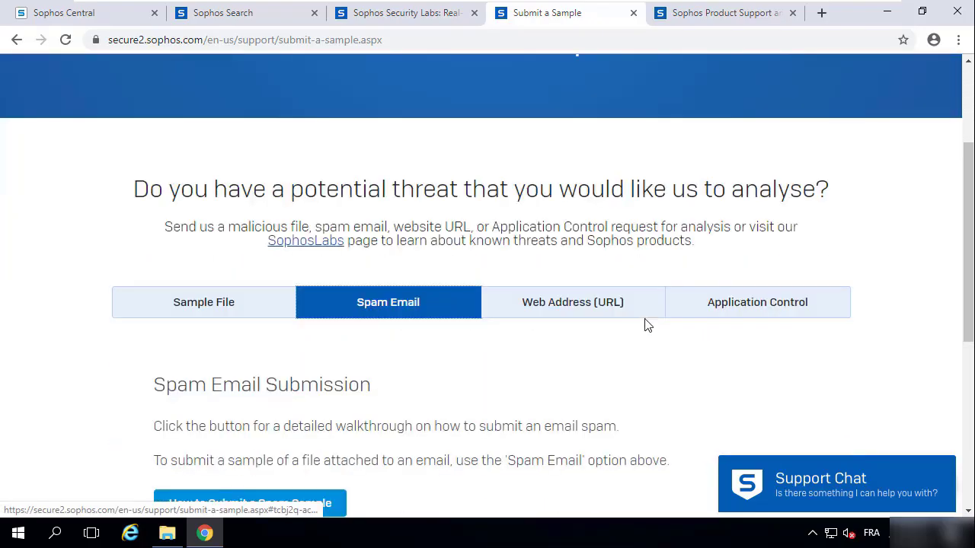
pyautogui.click(613, 299)
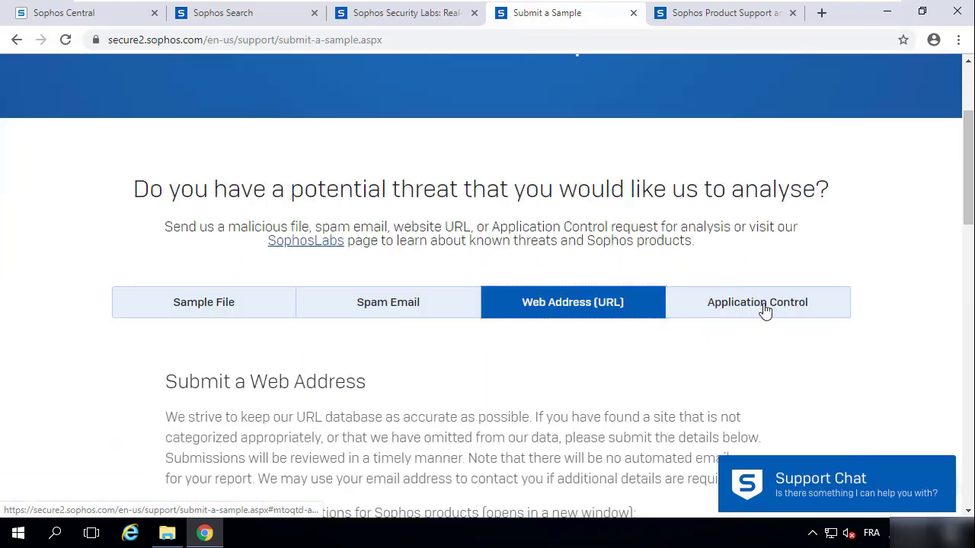
pyautogui.click(782, 309)
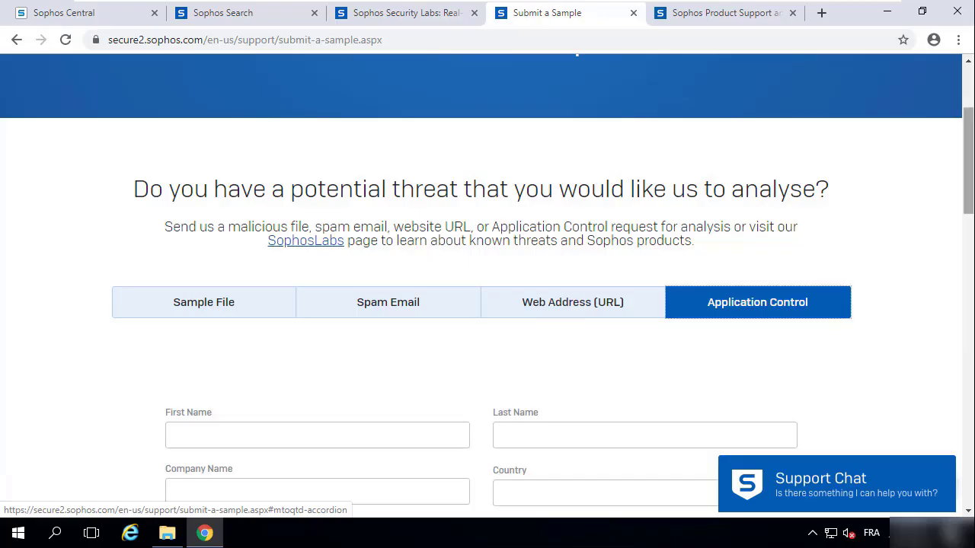
pyautogui.scroll(-1, 970, 220)
pyautogui.moveTo(970, 220); pyautogui.dragTo(969, 303)
pyautogui.press('Home')
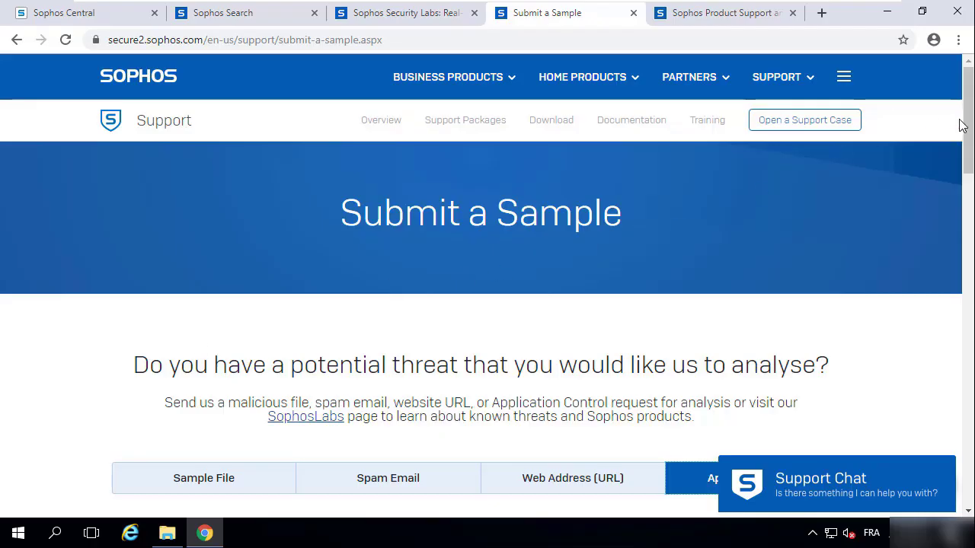
pyautogui.moveTo(970, 114)
pyautogui.mouseDown()
pyautogui.moveTo(951, 274)
pyautogui.moveTo(962, 109)
pyautogui.mouseUp()
# Step: Revisit the open Documentation and Submit a Sample pages and return to the Sophos Security Labs page
pyautogui.click(719, 15)
pyautogui.click(566, 15)
pyautogui.click(683, 15)
pyautogui.click(579, 16)
pyautogui.click(425, 15)
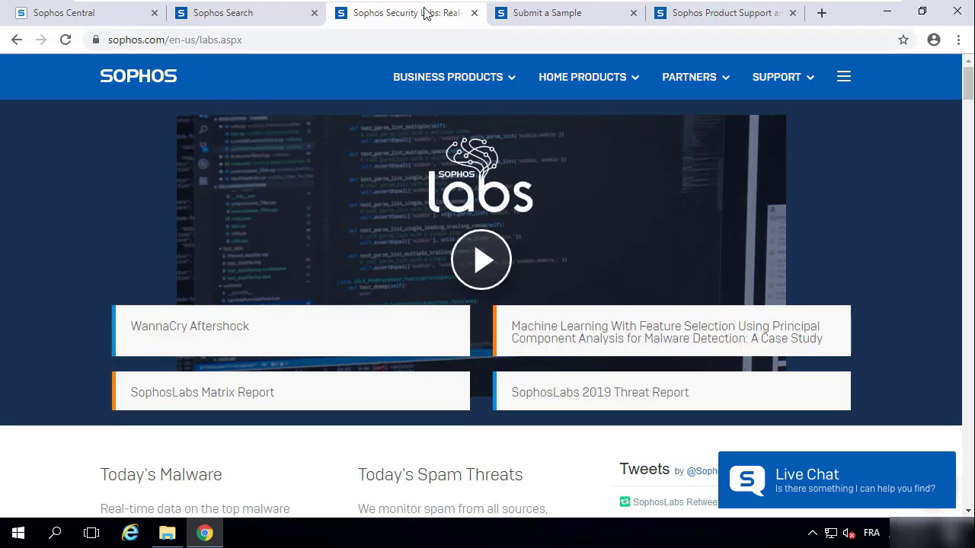